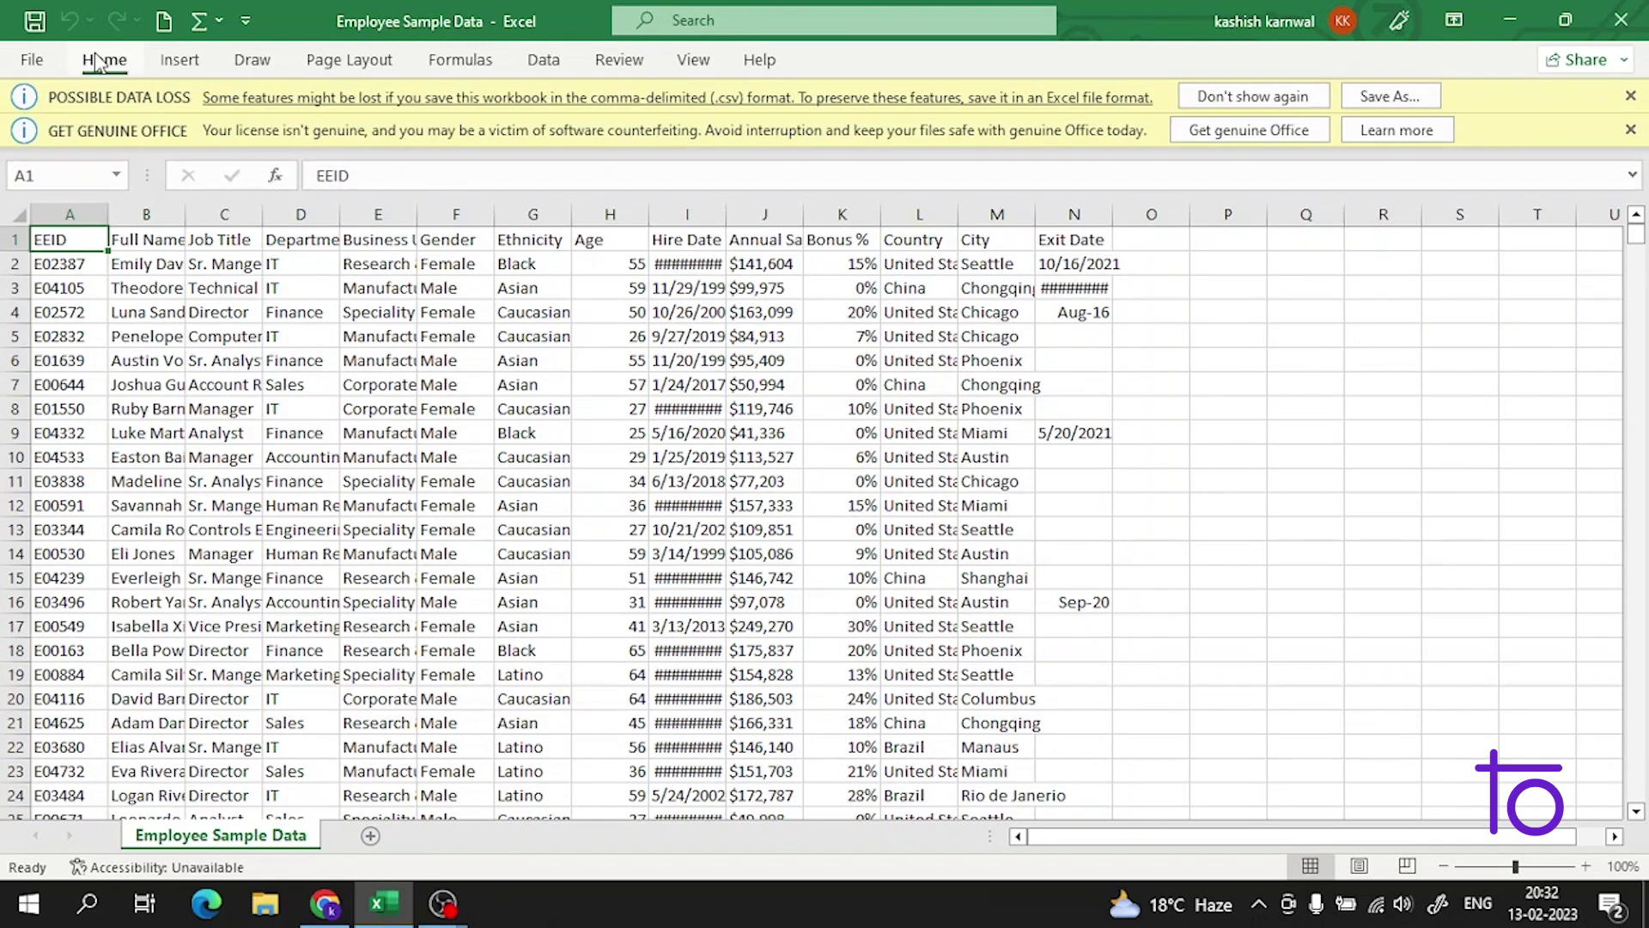
Create a new blank workbook from the File start screen
click(97, 62)
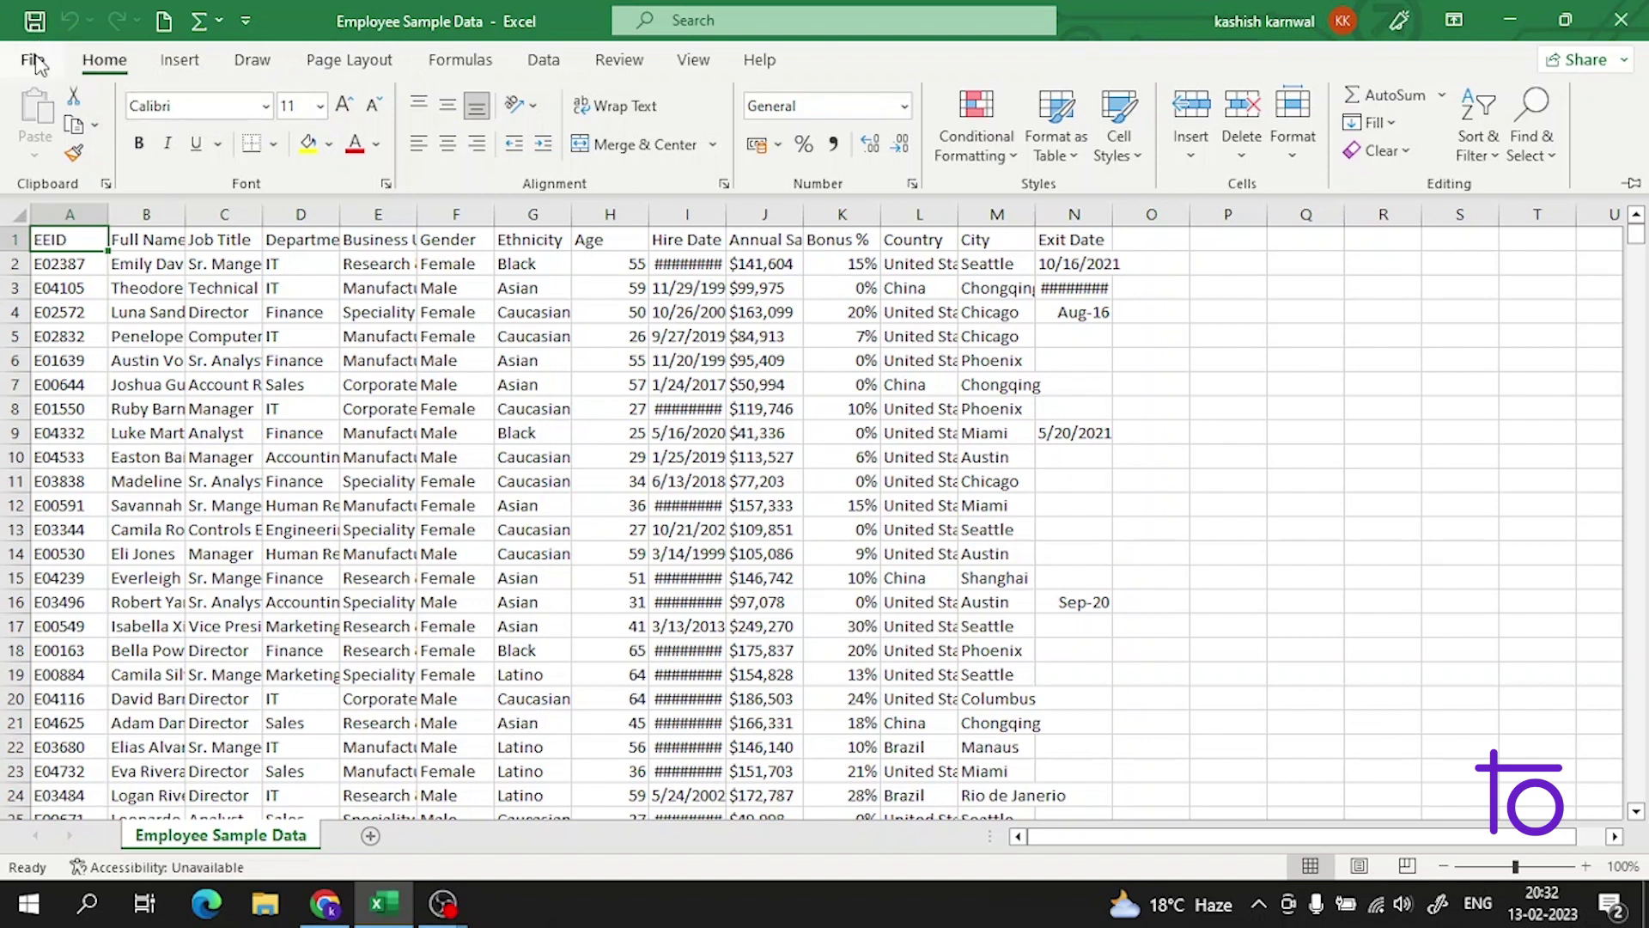
click(34, 59)
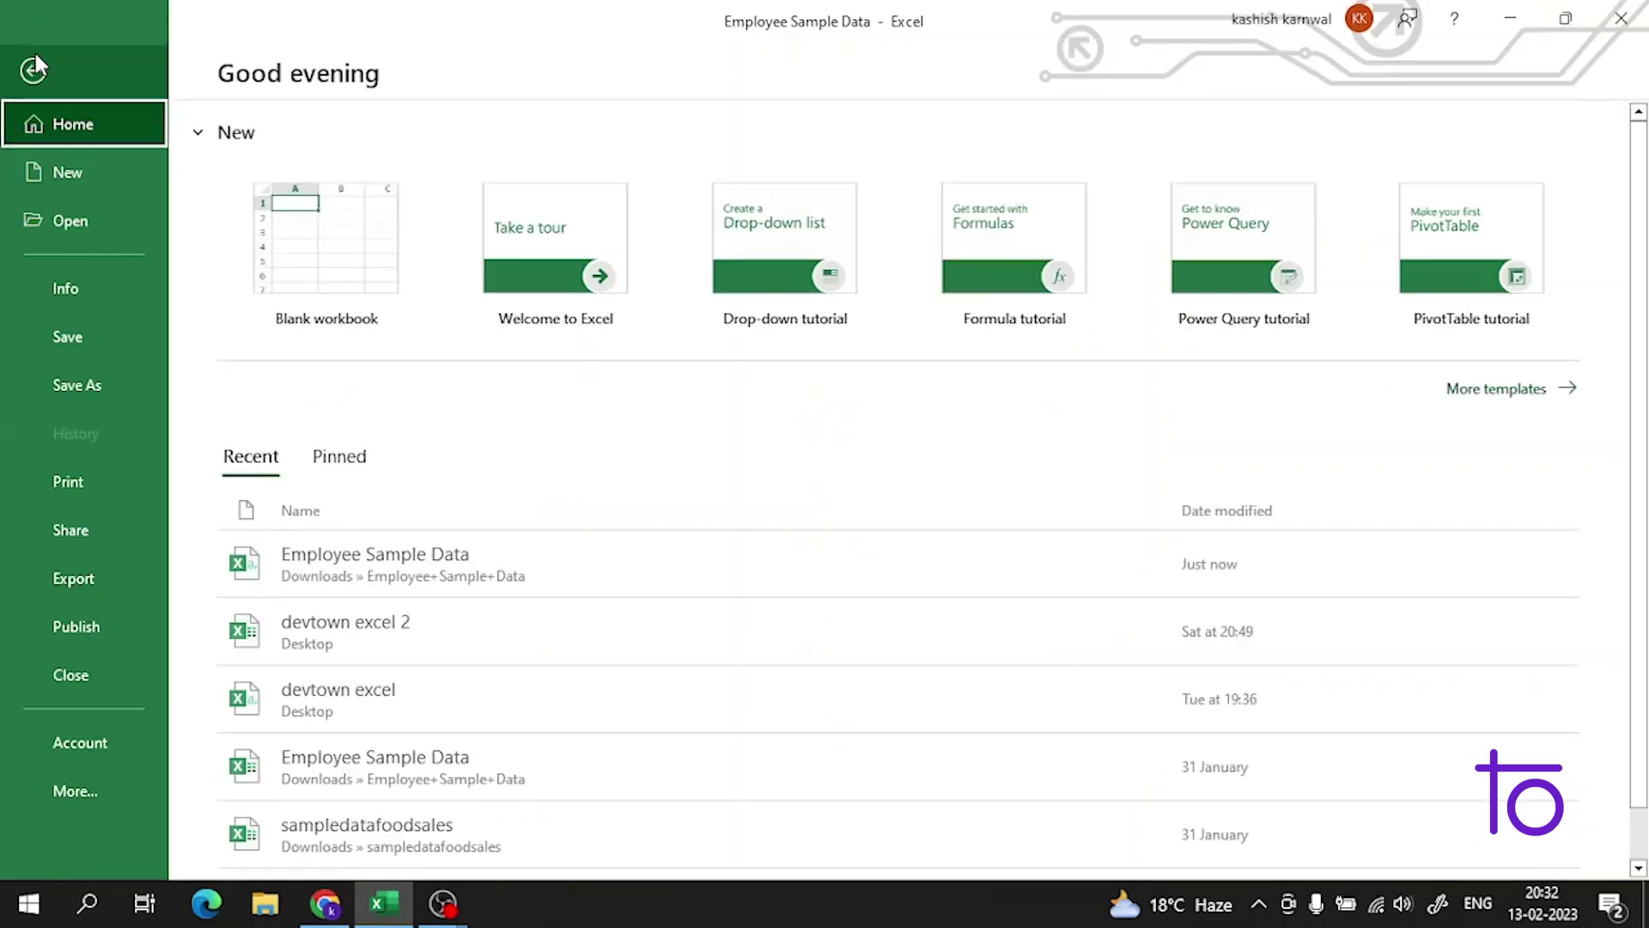
click(339, 220)
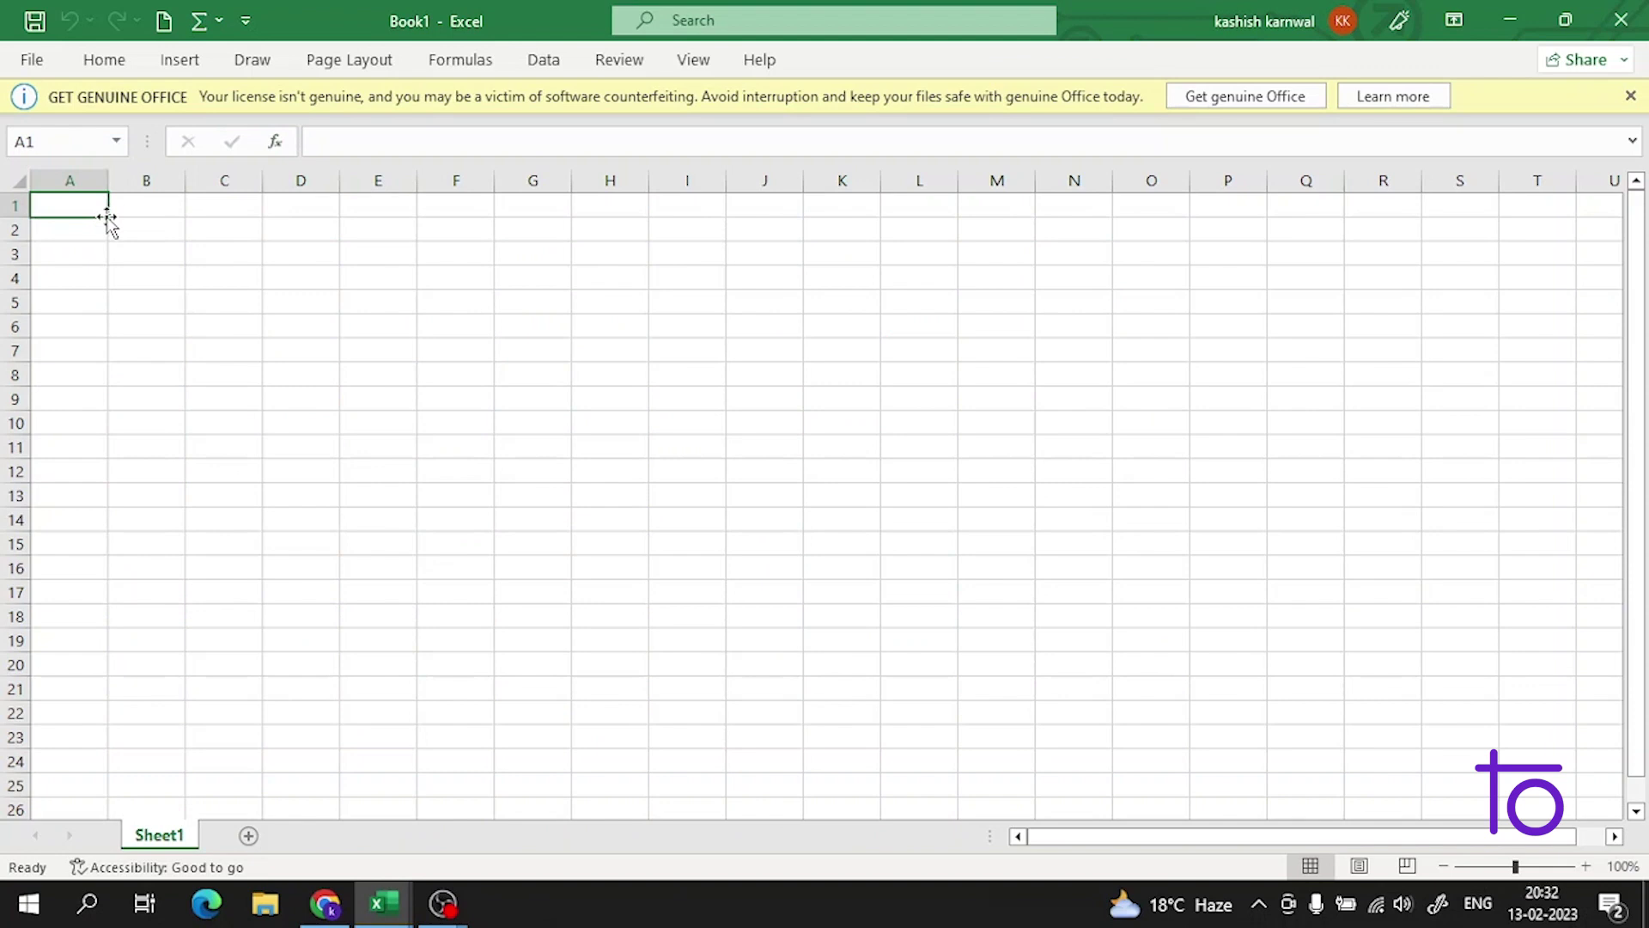
Select the block A1:I4 and merge it into one centred cell with Merge & Center
drag(376, 228, 915, 325)
drag(894, 384, 891, 376)
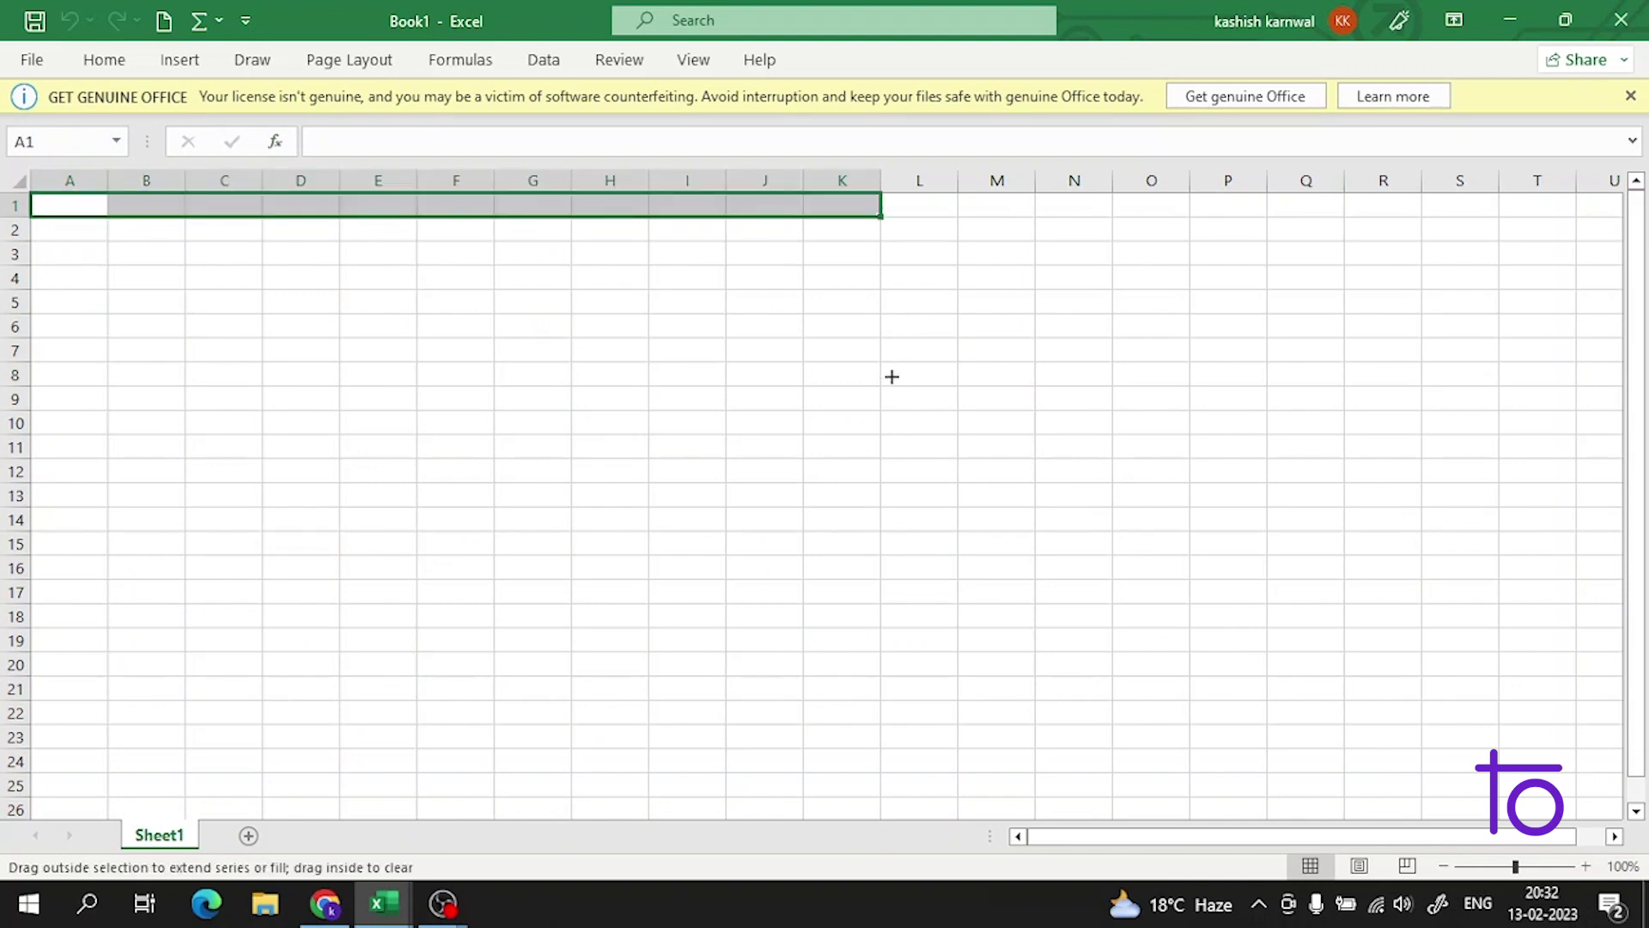
drag(217, 278, 204, 268)
click(84, 225)
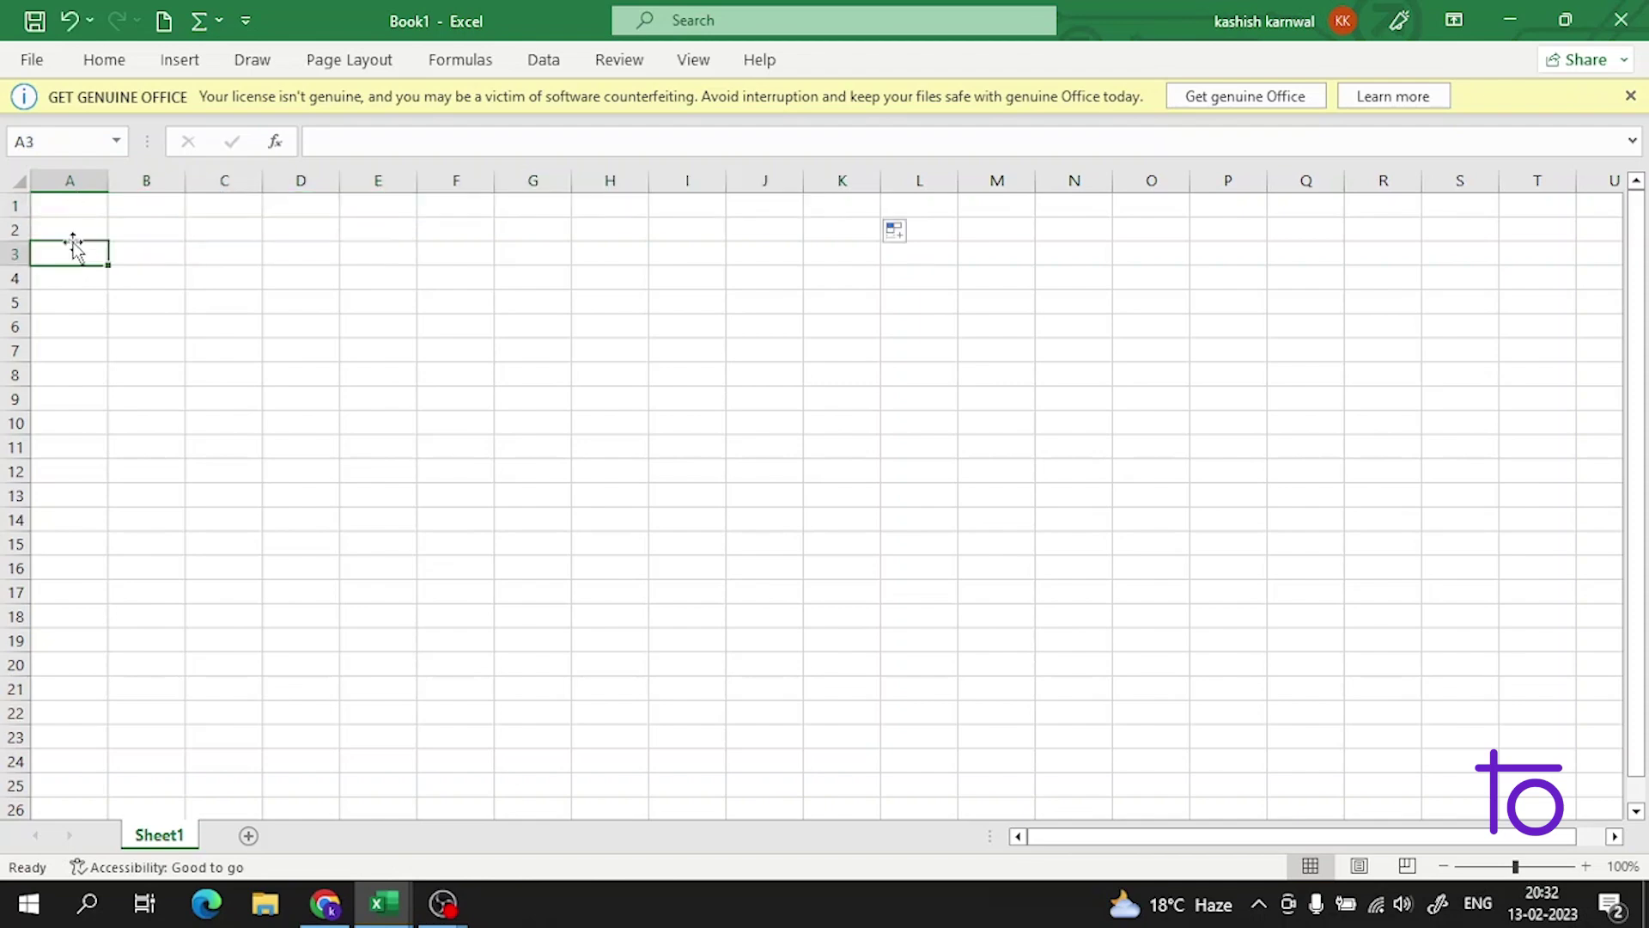
click(87, 208)
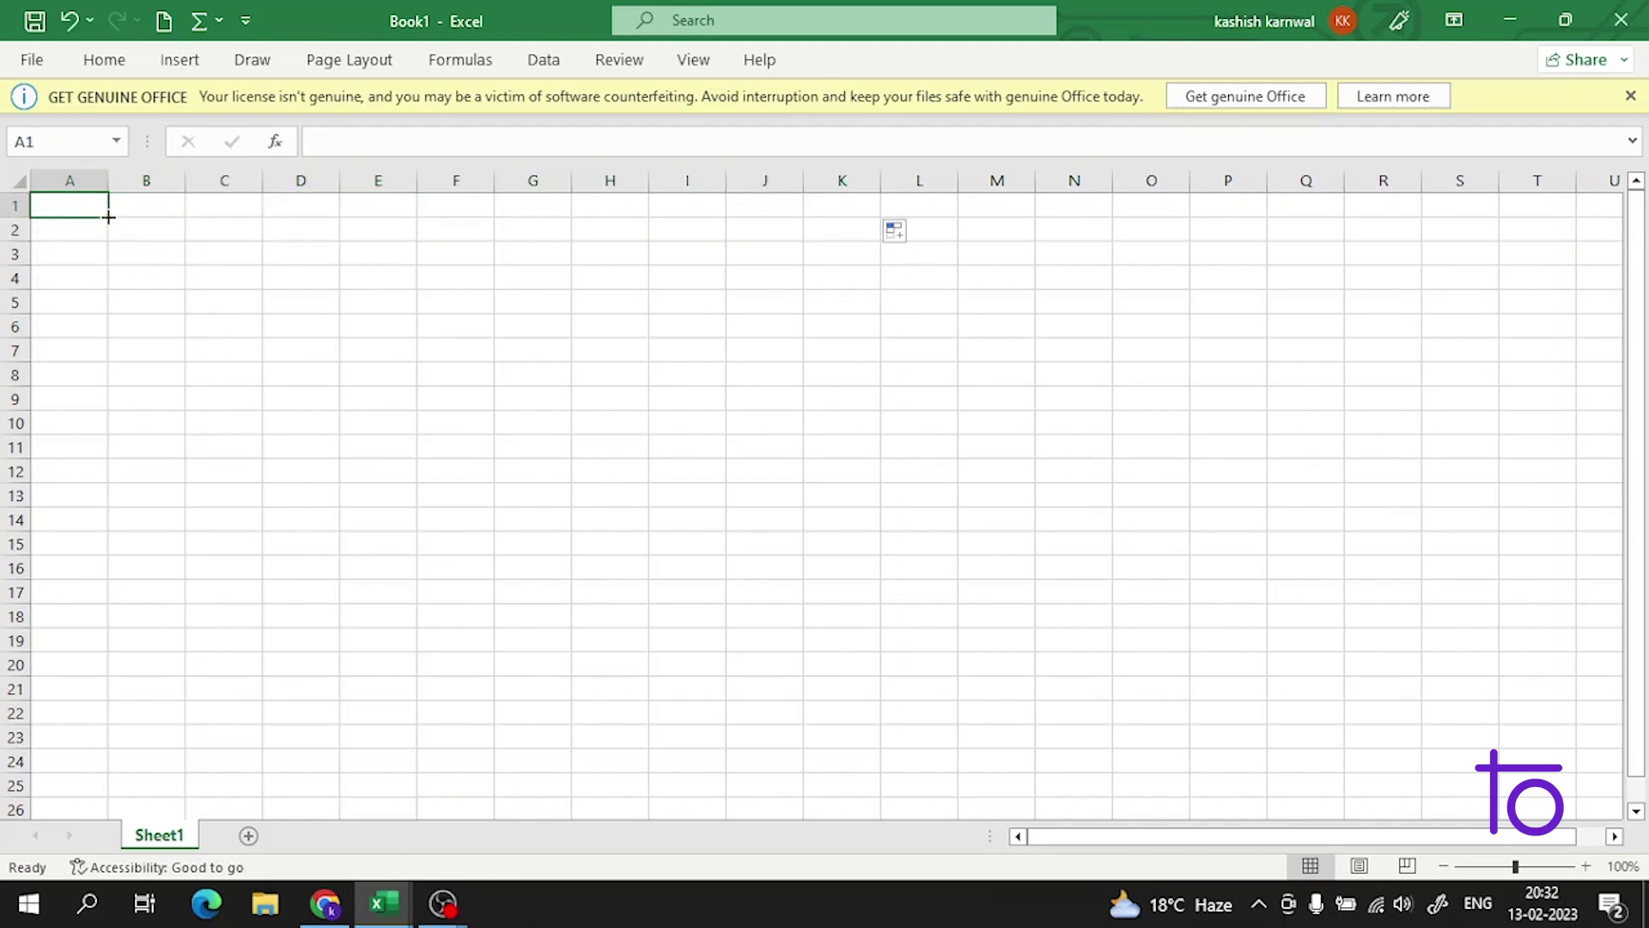
mouse_move(109, 218)
mouse_down()
mouse_move(733, 243)
mouse_move(600, 292)
mouse_move(468, 299)
mouse_up()
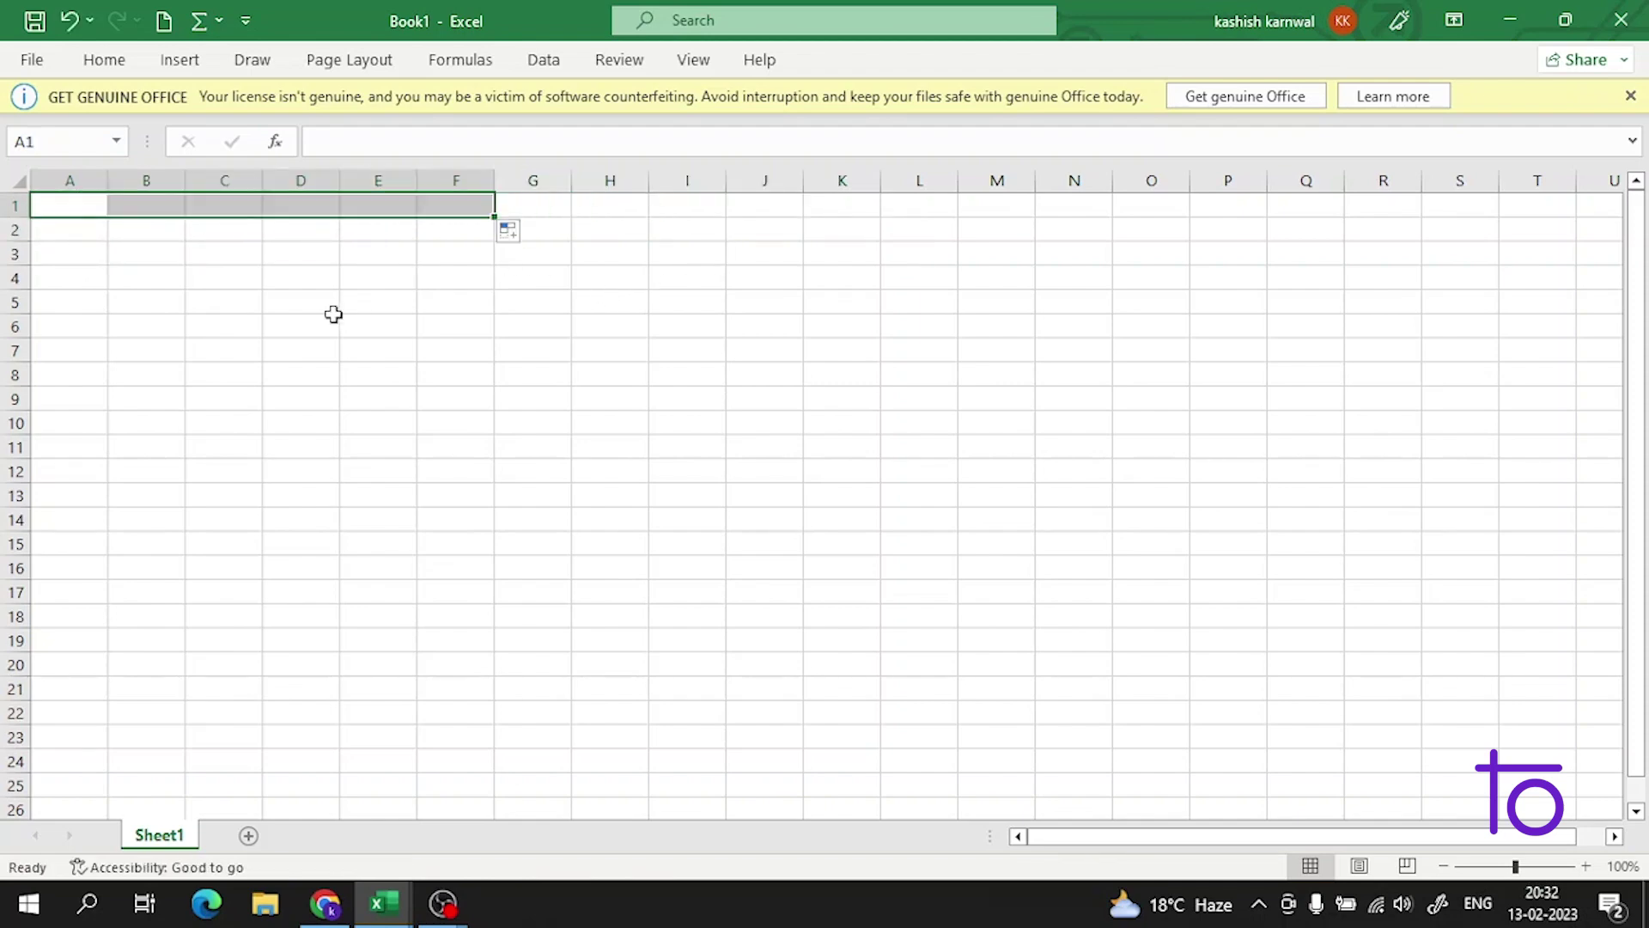
click(333, 314)
drag(63, 203, 672, 273)
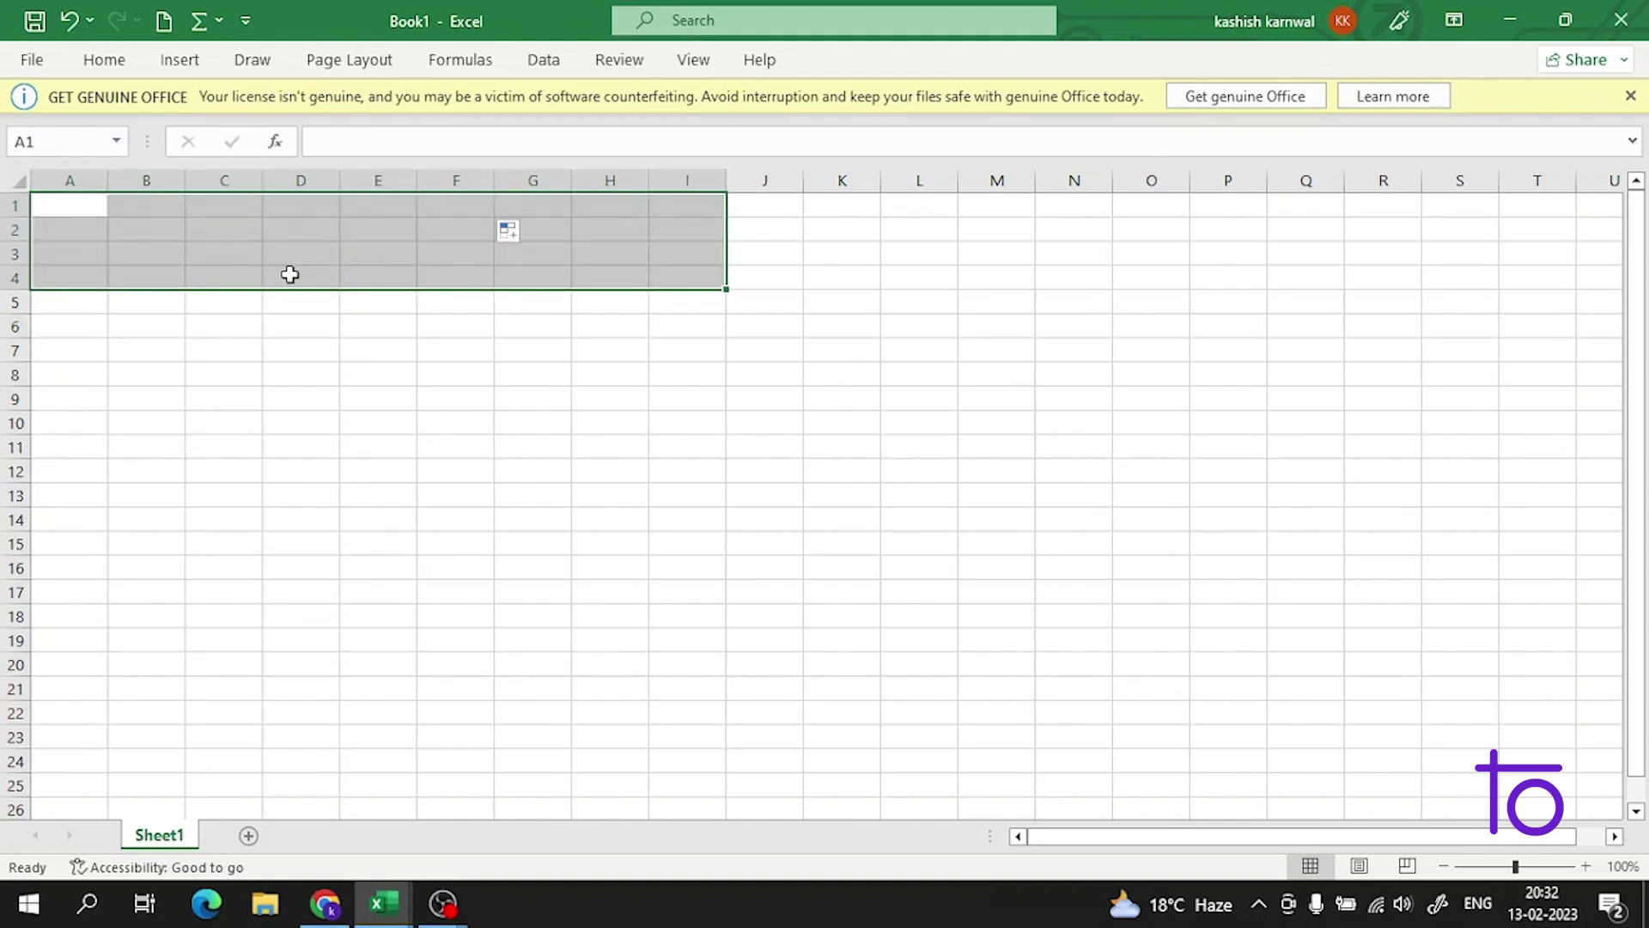
click(98, 67)
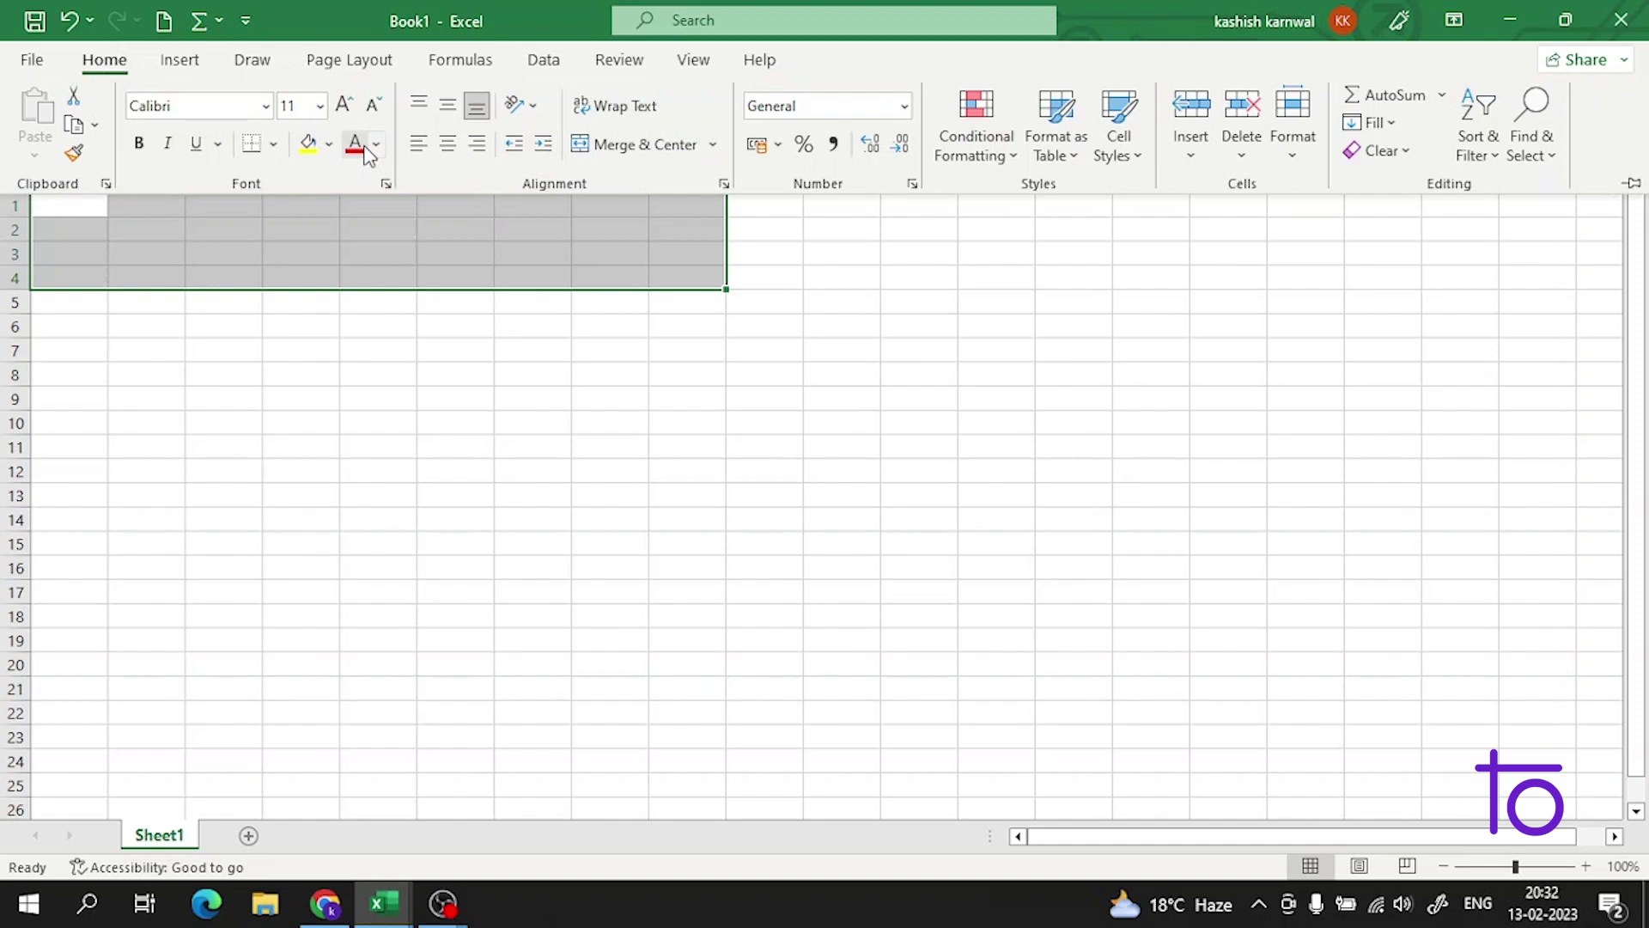
click(641, 145)
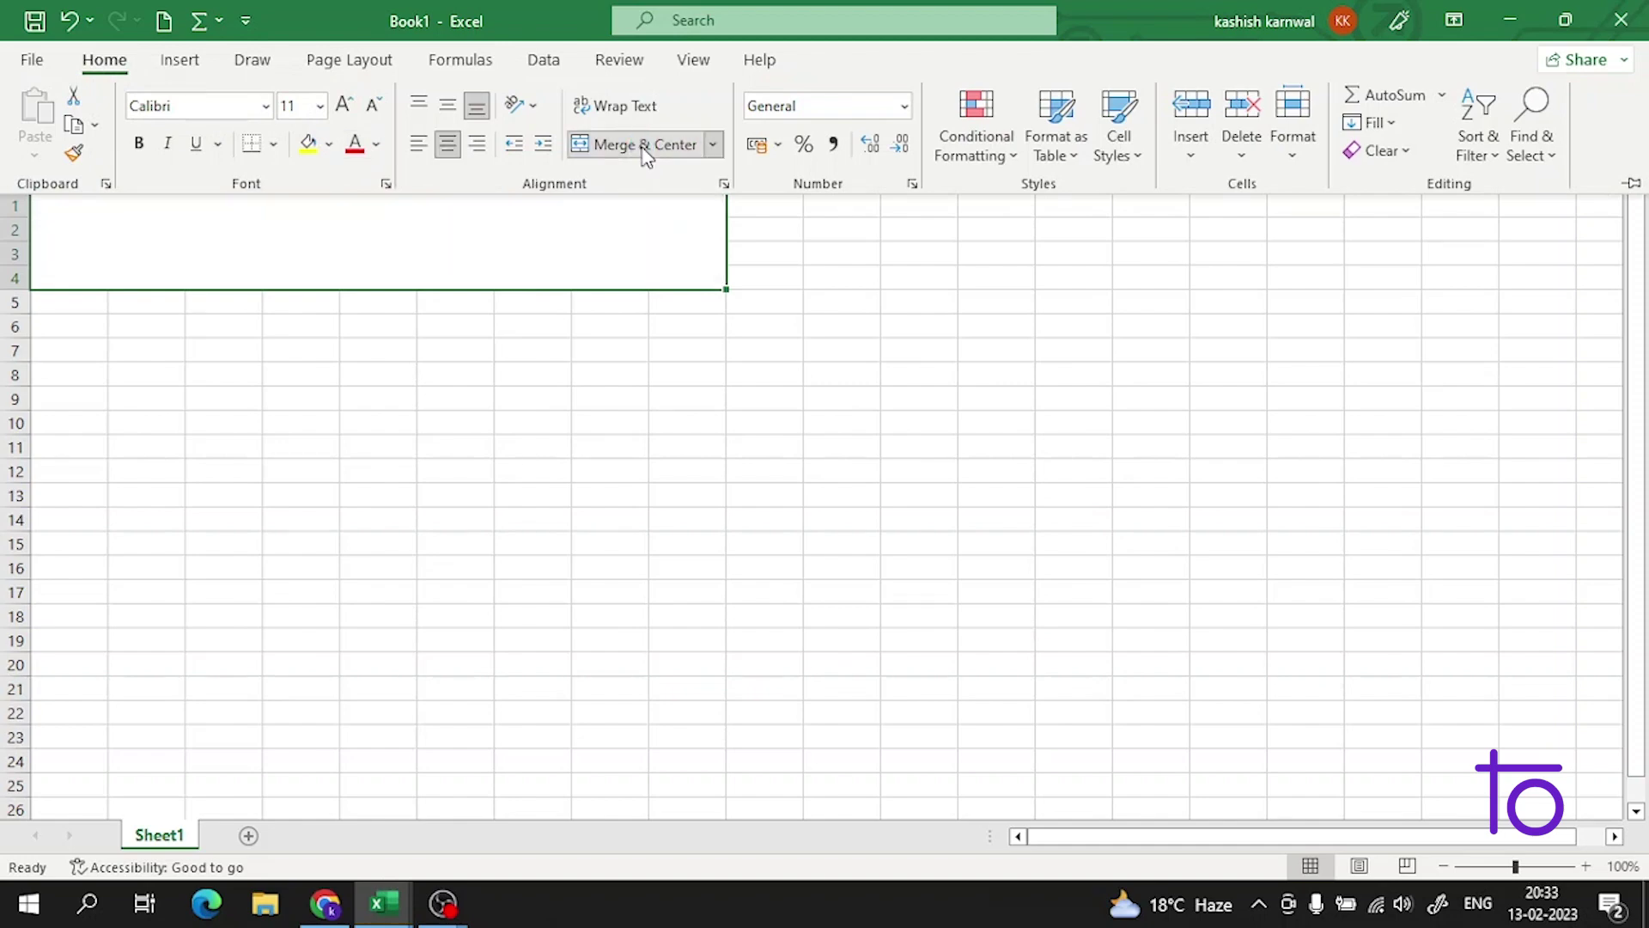
Type the heading 'devtown' into the merged A1:I4 cell
click(290, 269)
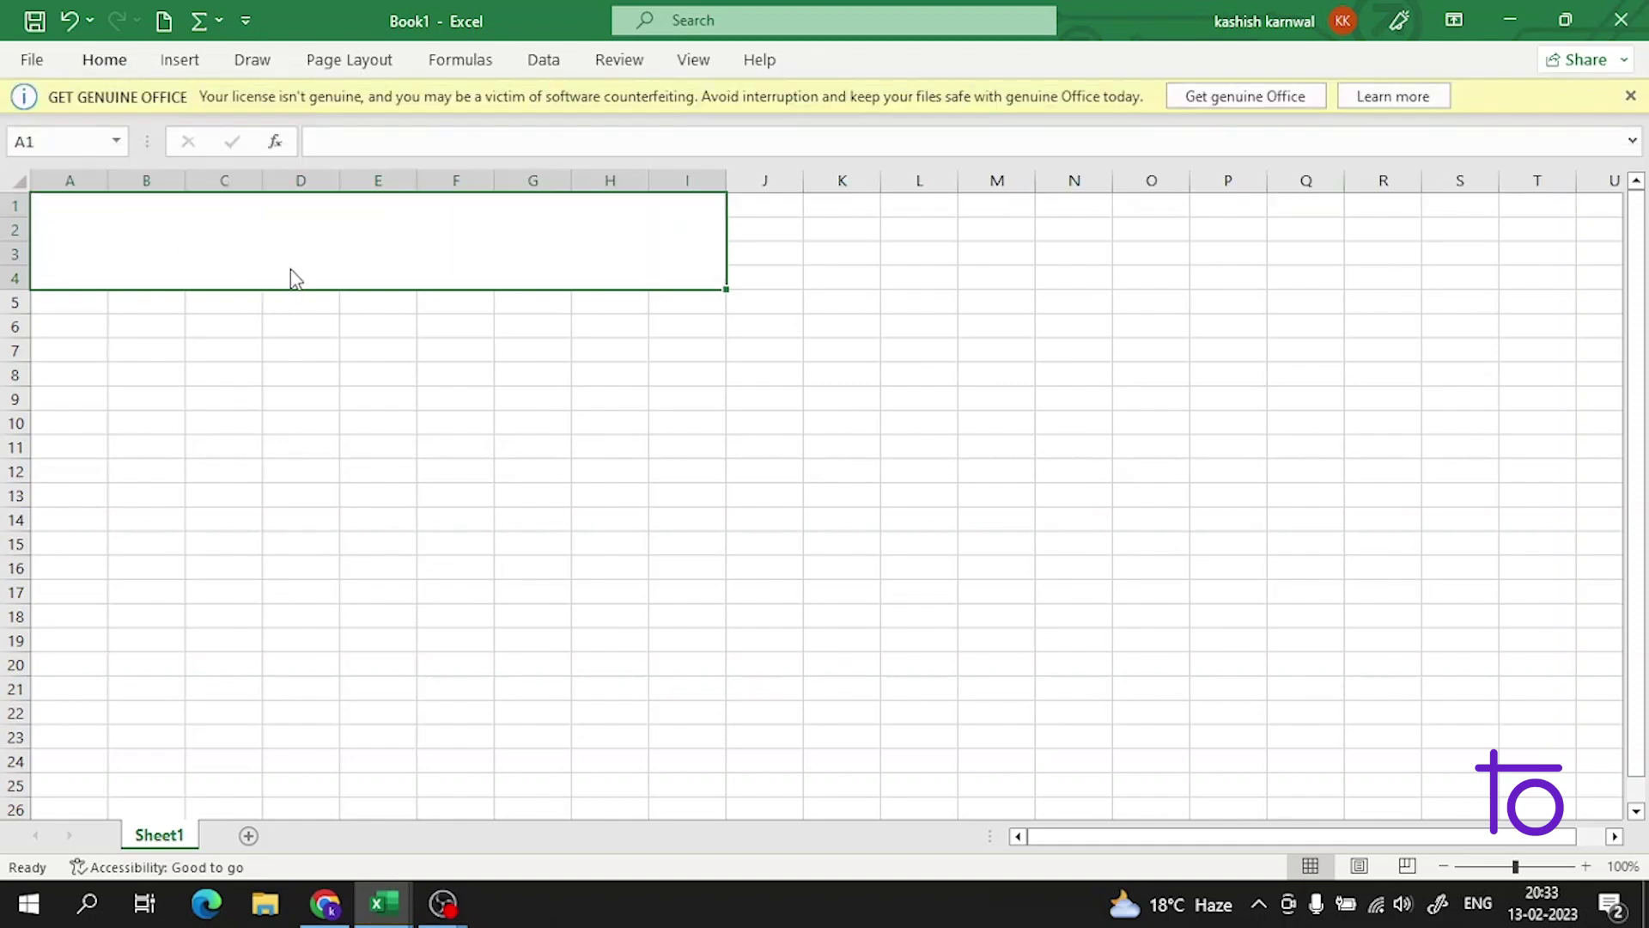
double_click(290, 270)
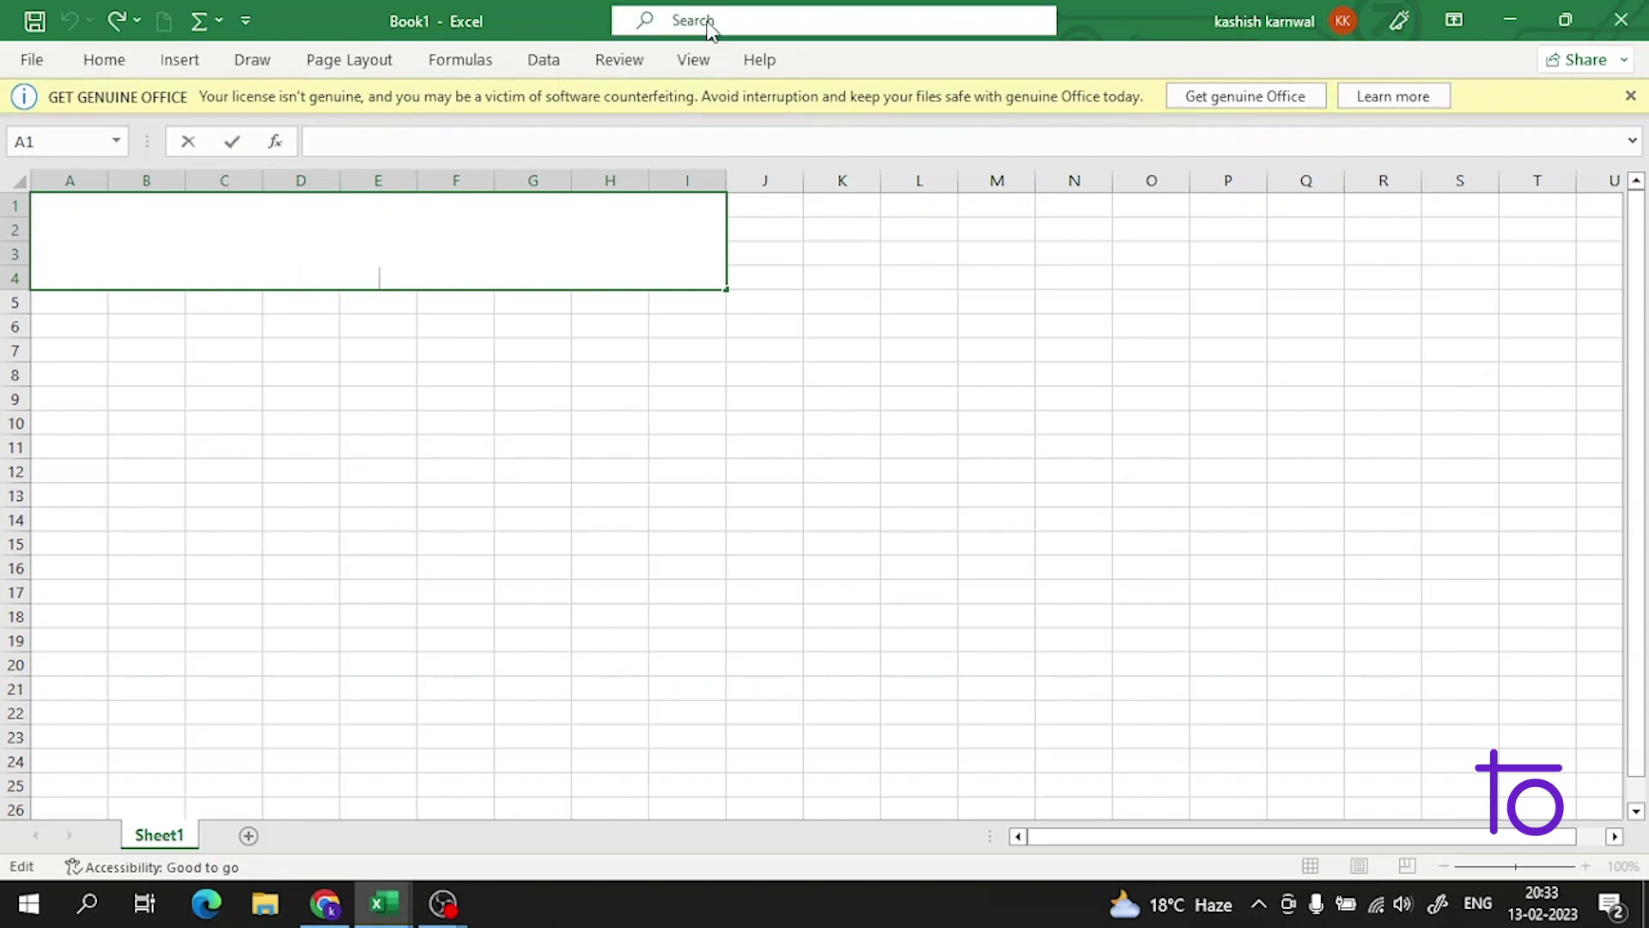
text(devtown)
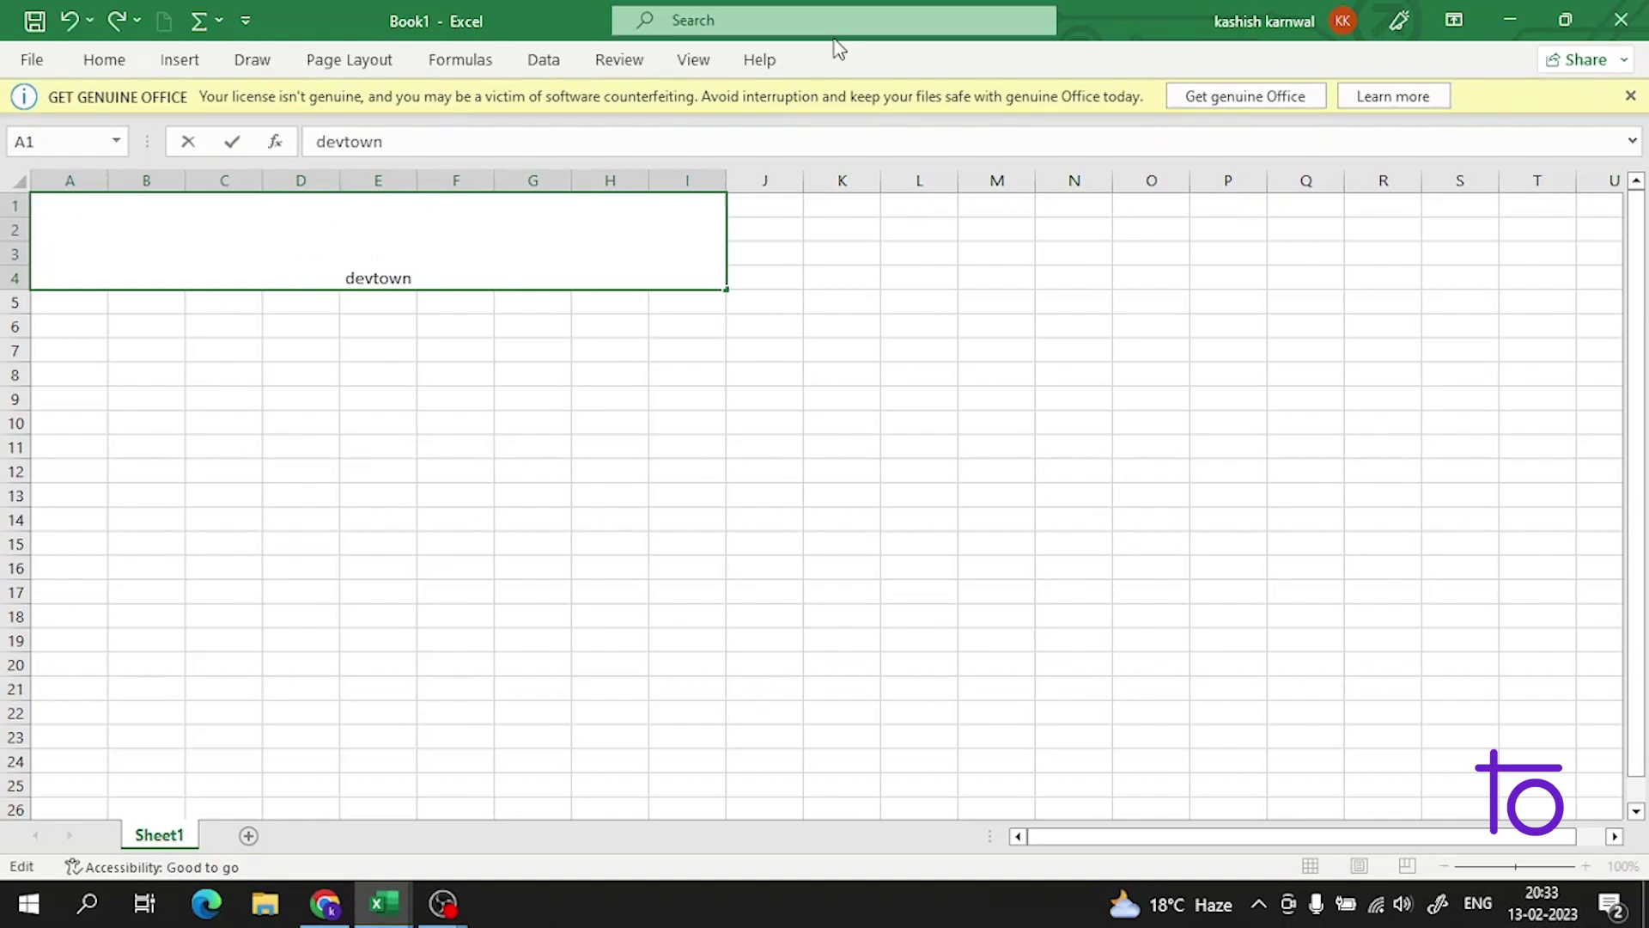
click(456, 265)
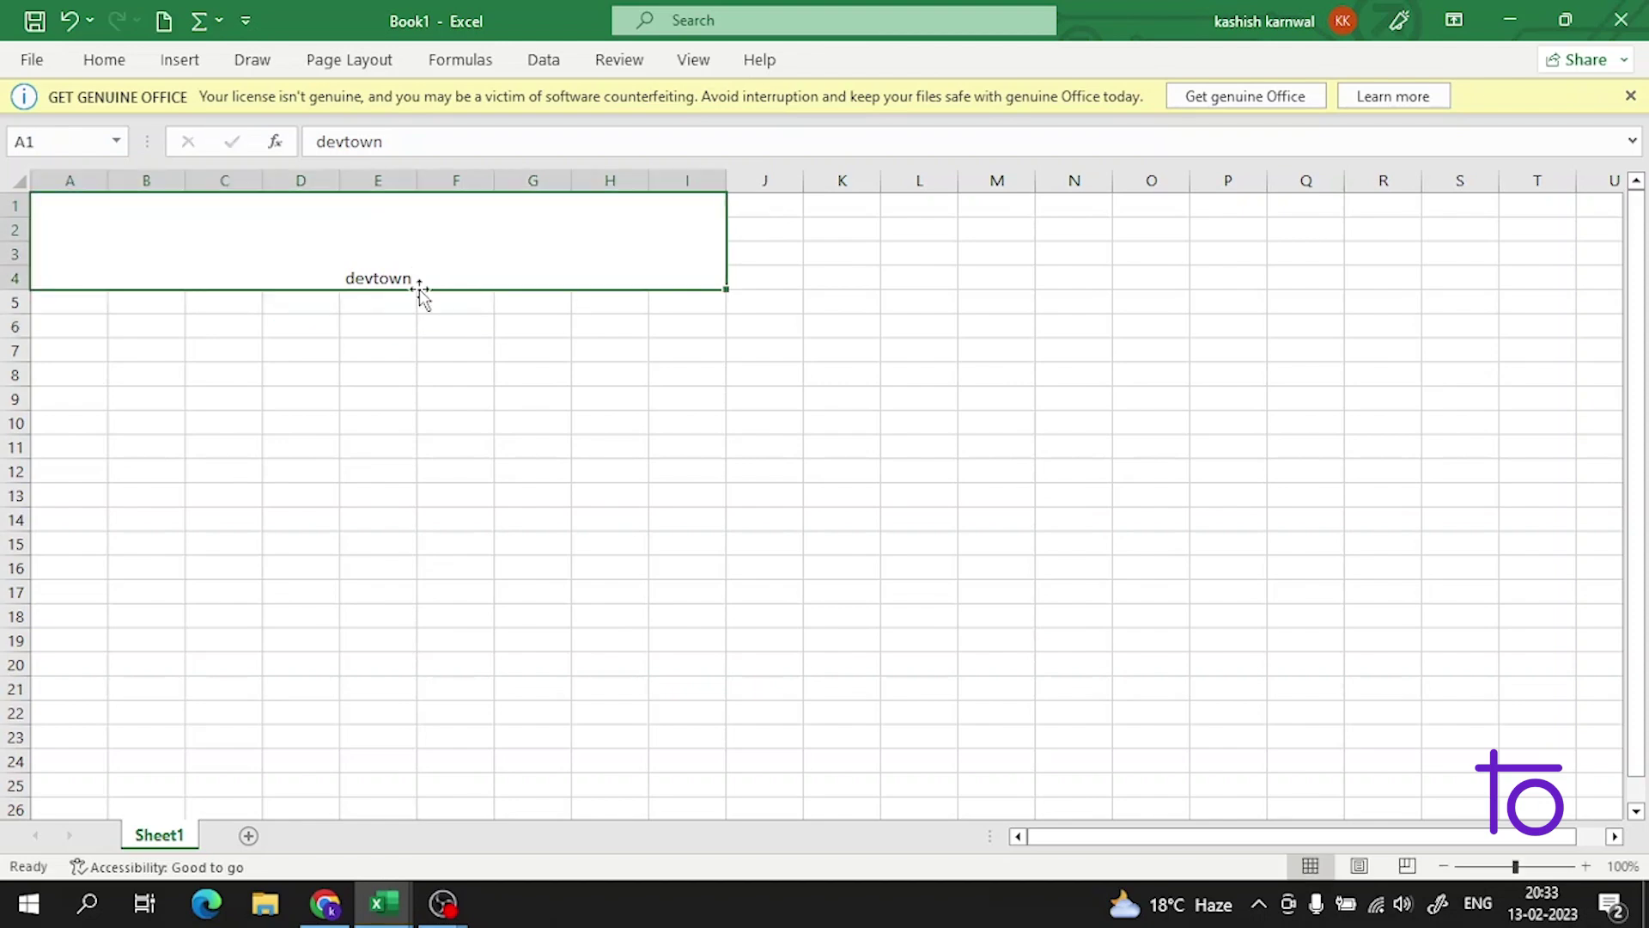
Select the devtown text and set its font size to 26
click(104, 59)
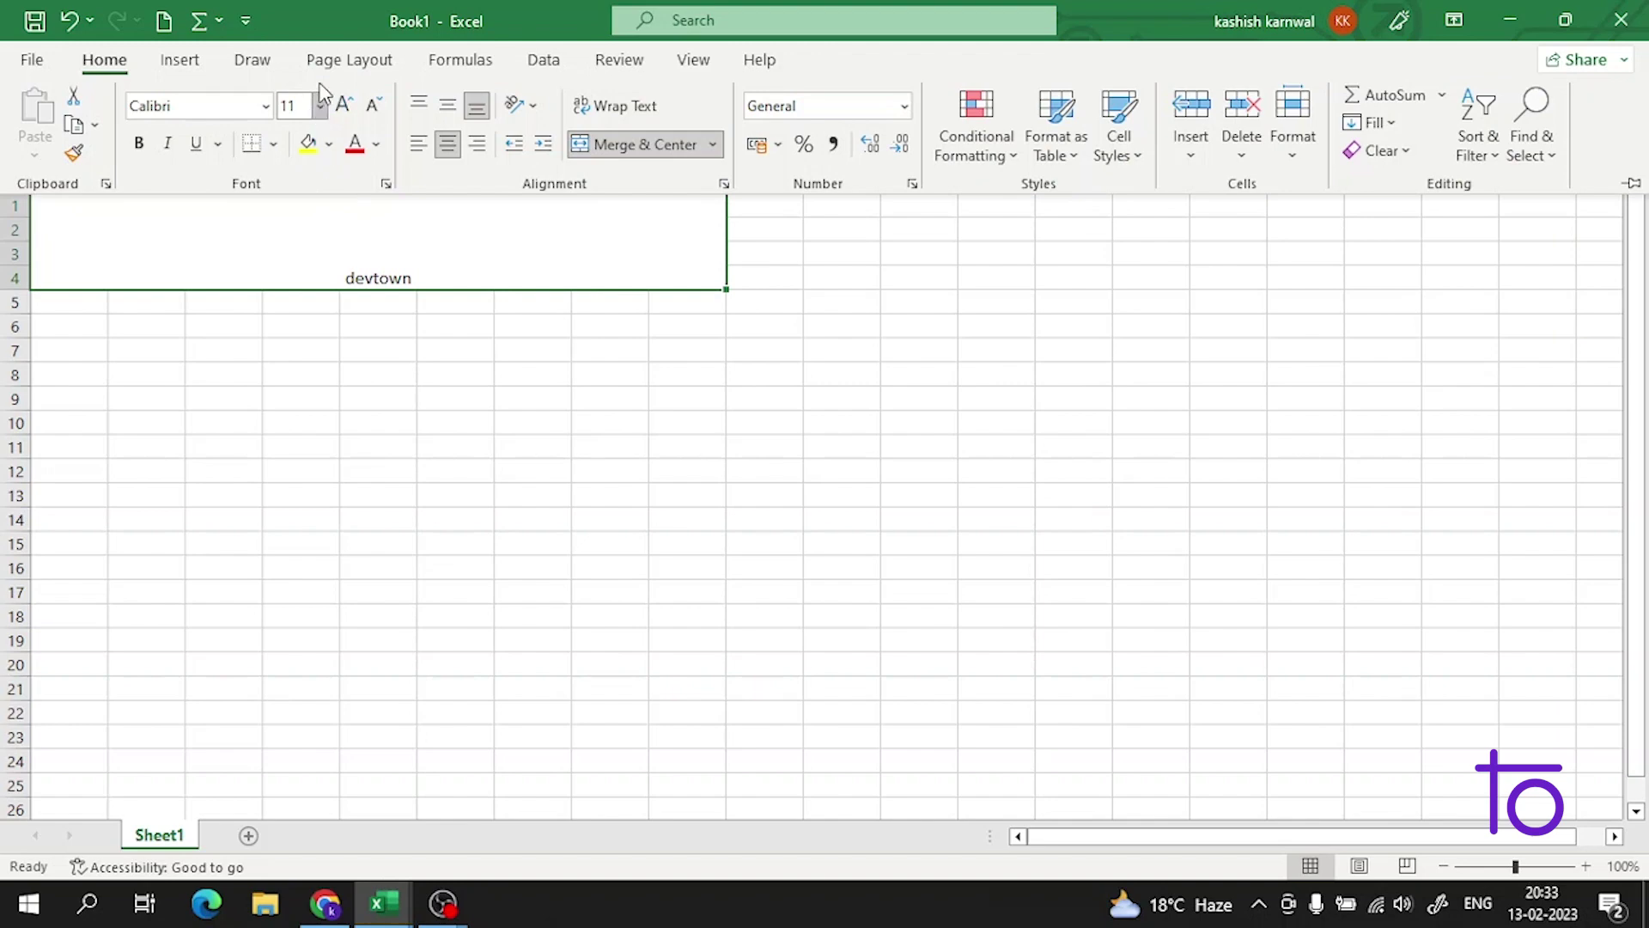
click(319, 107)
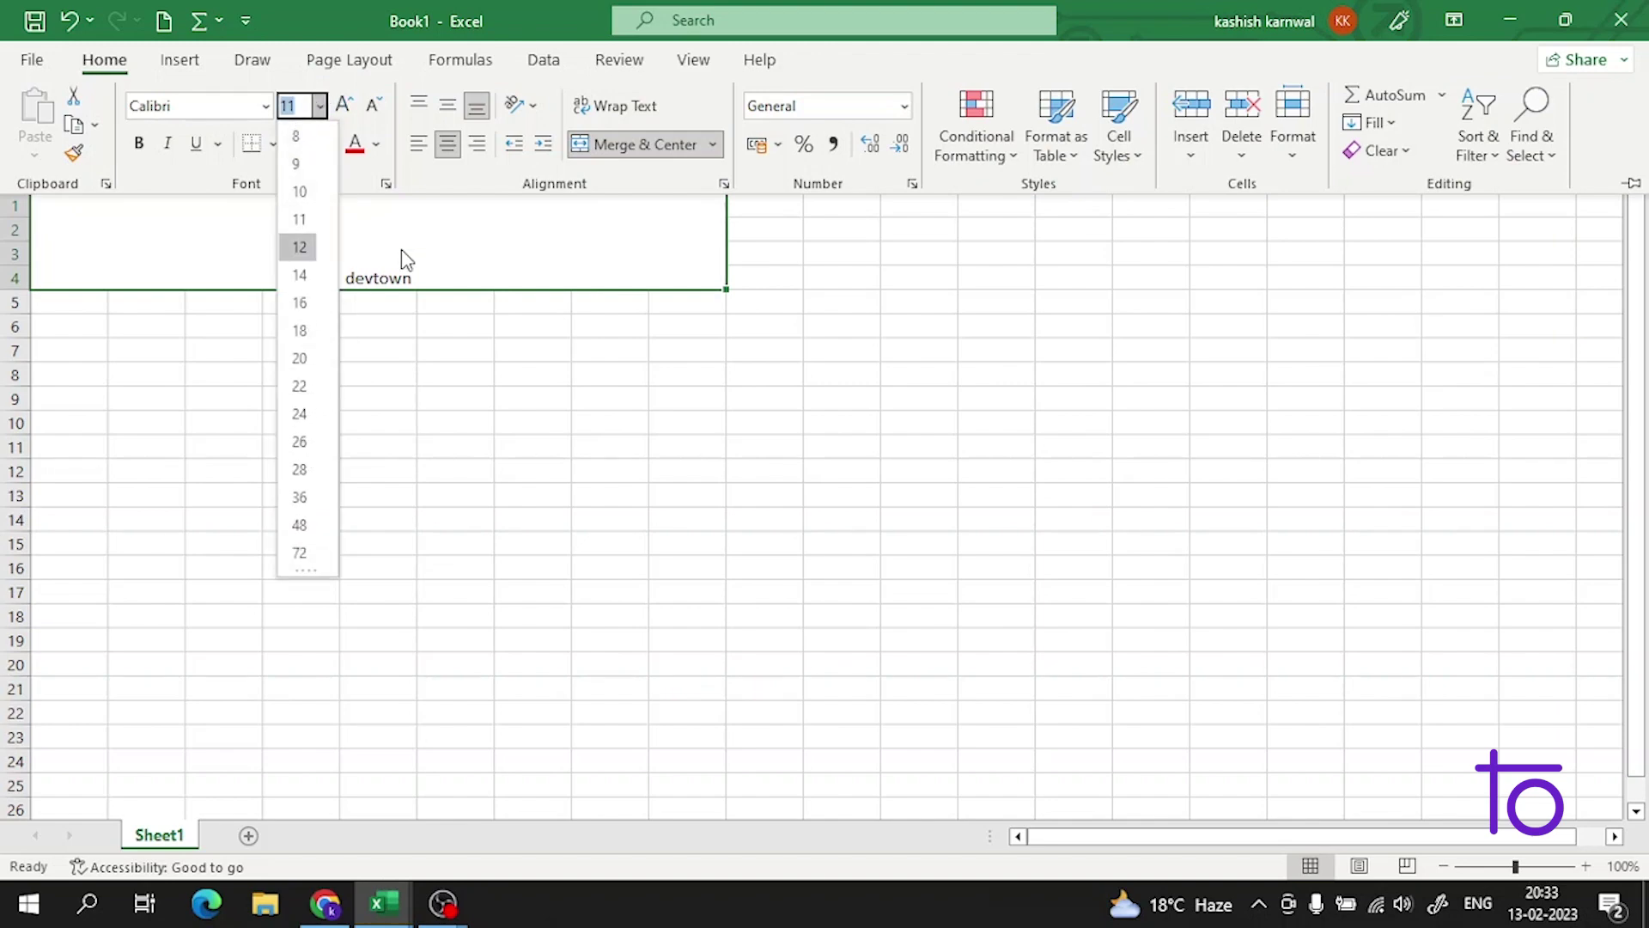
click(374, 283)
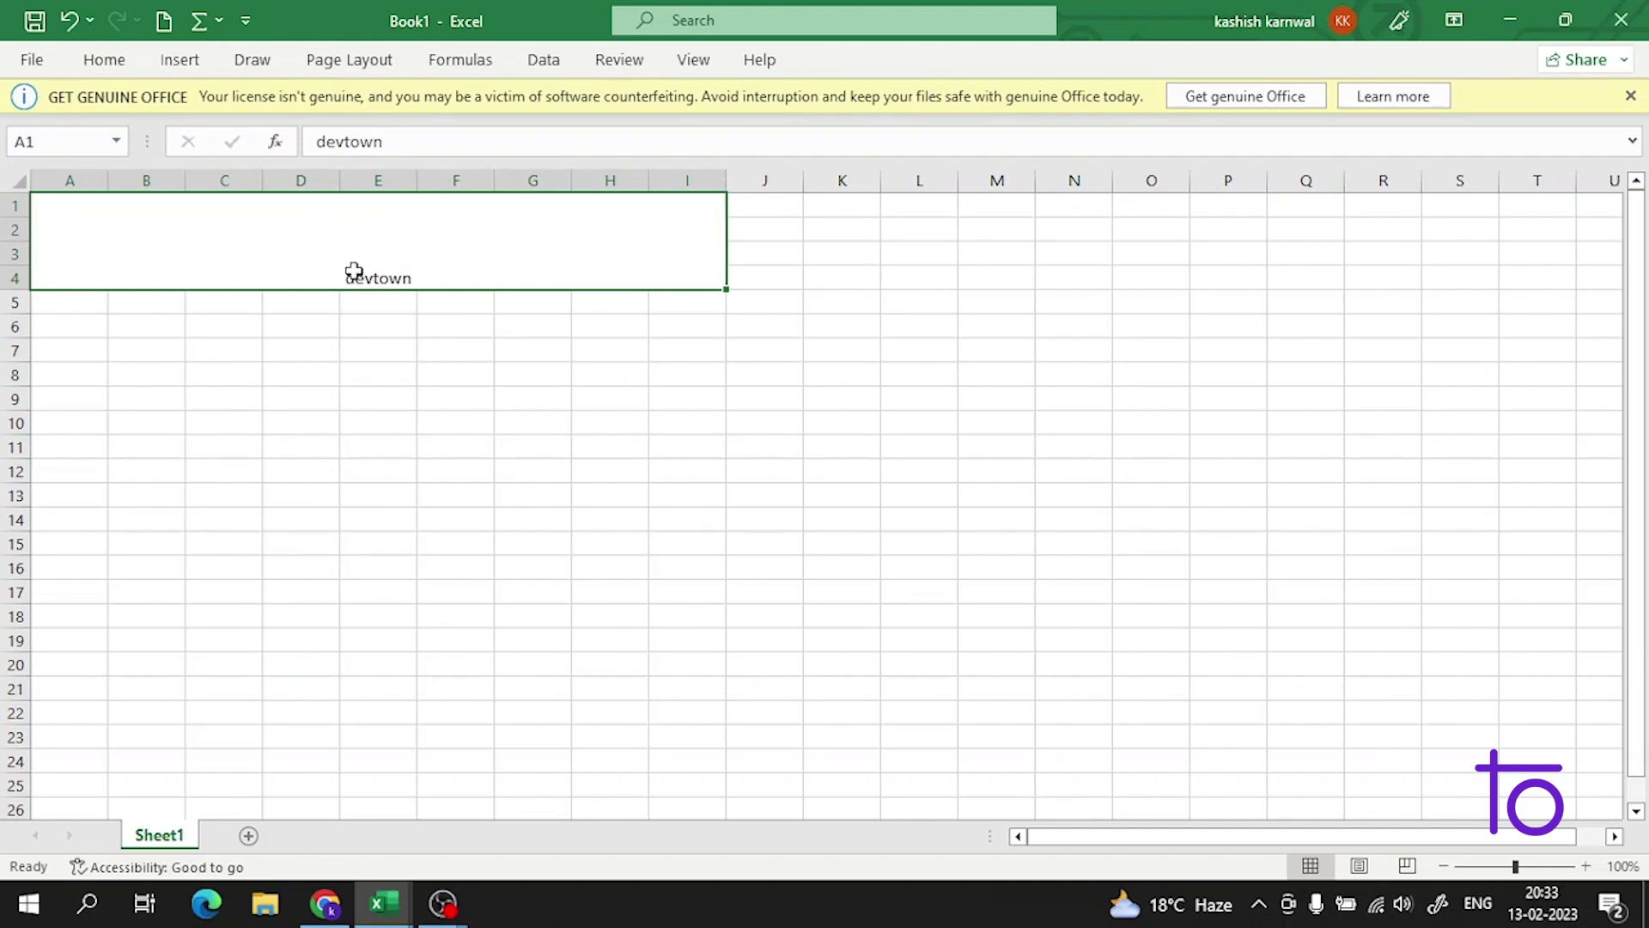
double_click(347, 278)
drag(347, 278, 422, 285)
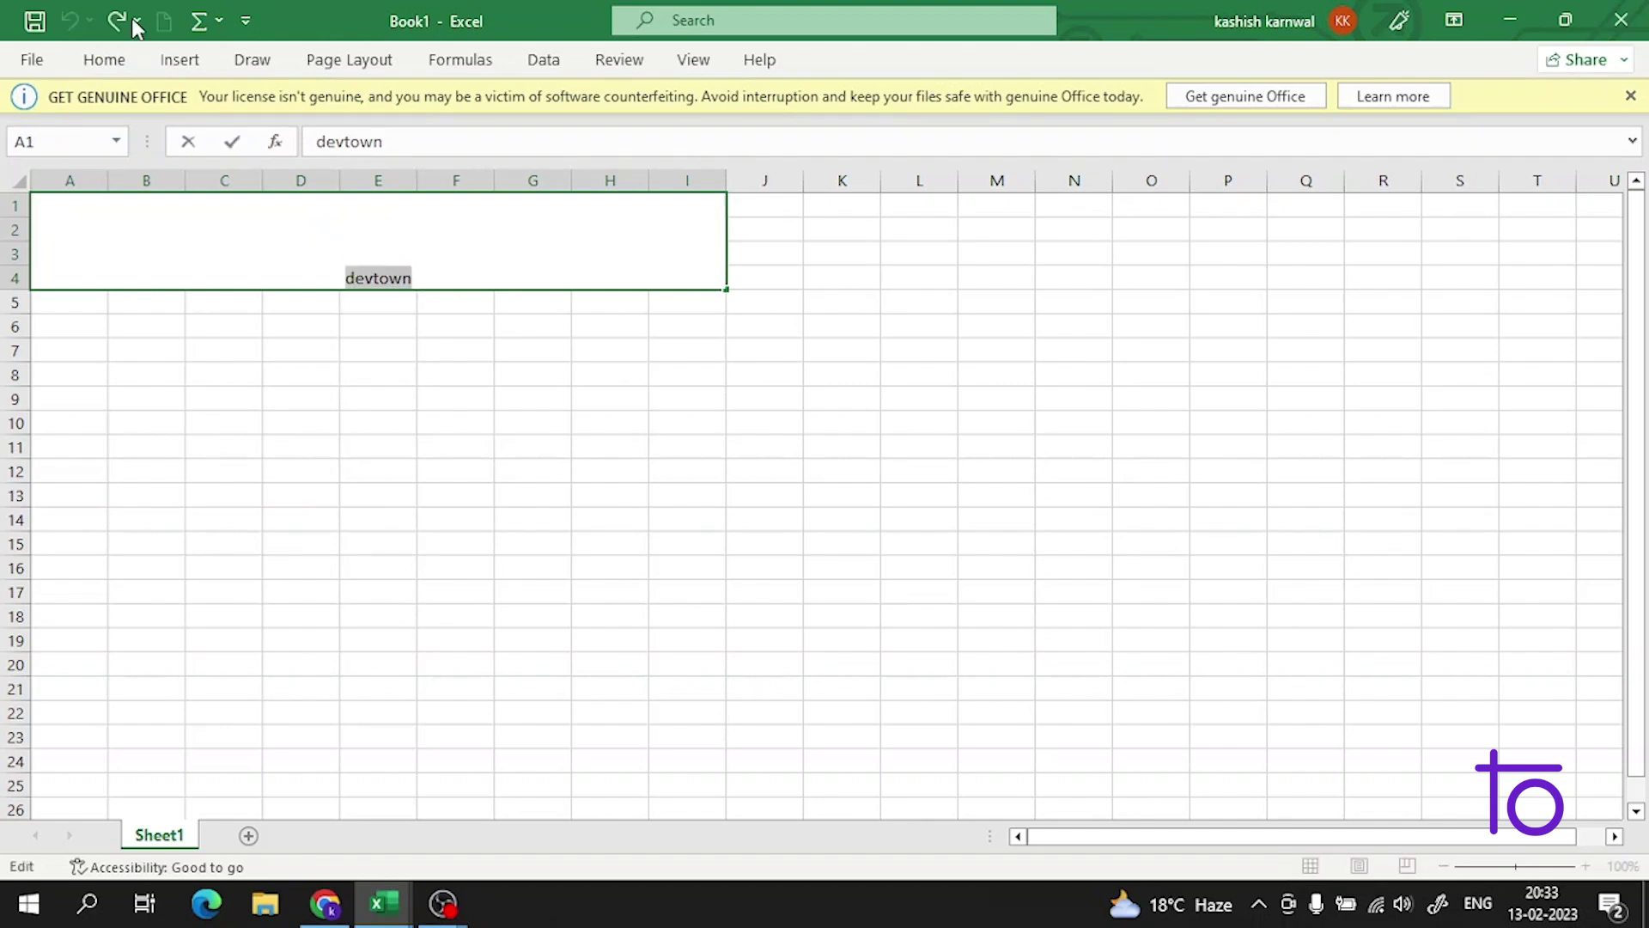
click(104, 59)
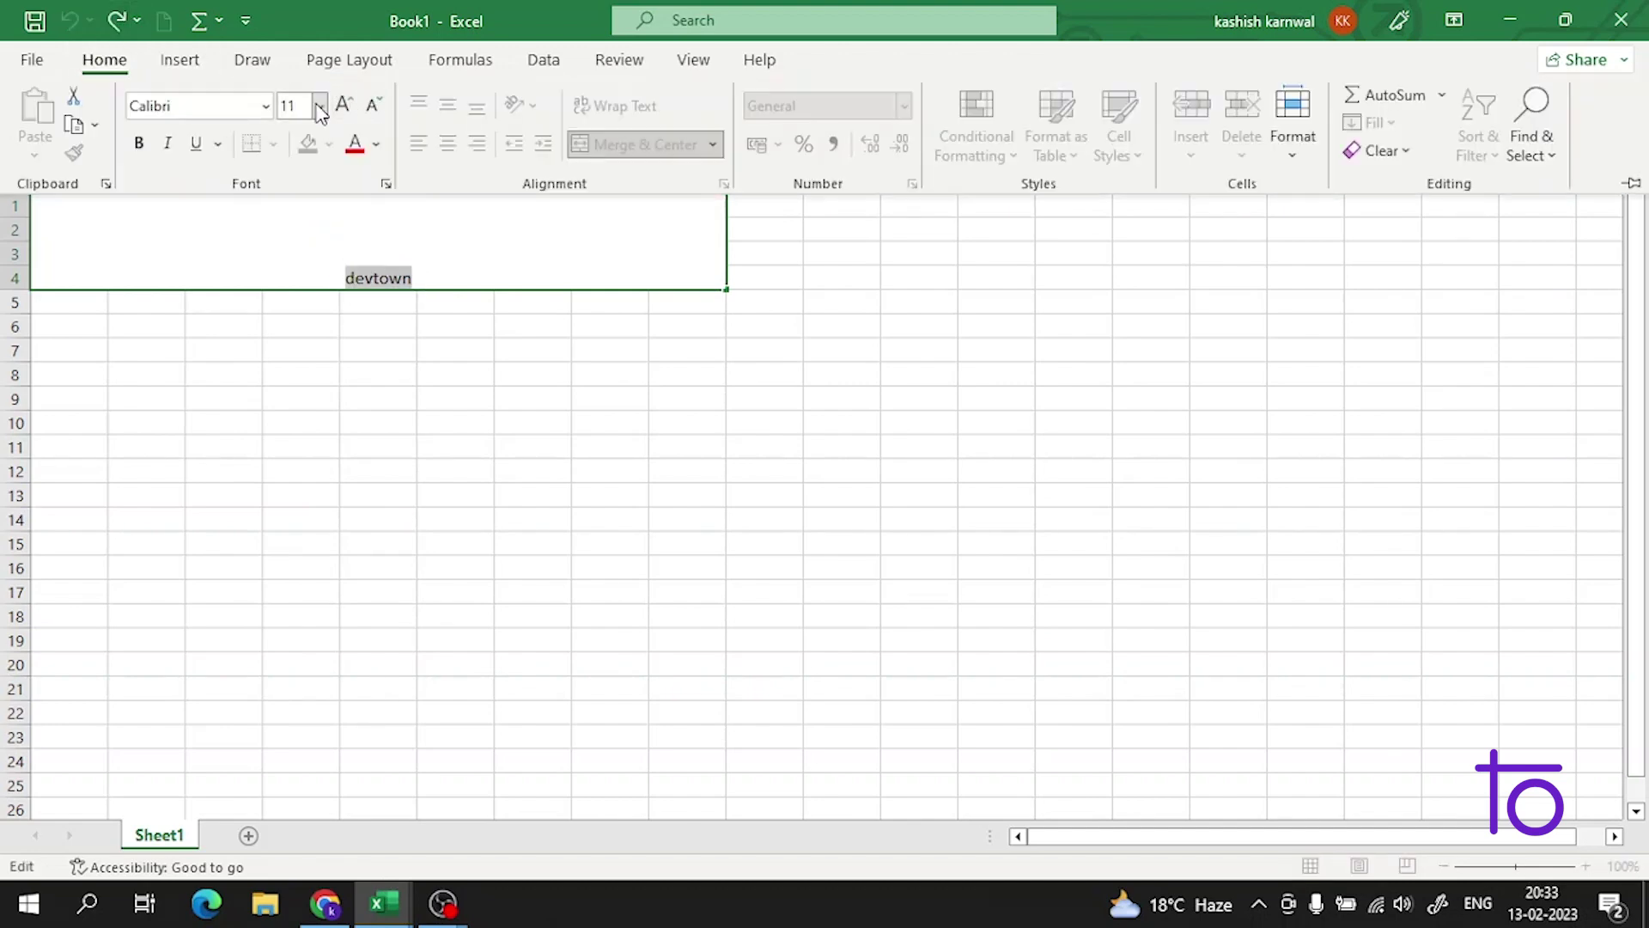
click(320, 112)
click(311, 452)
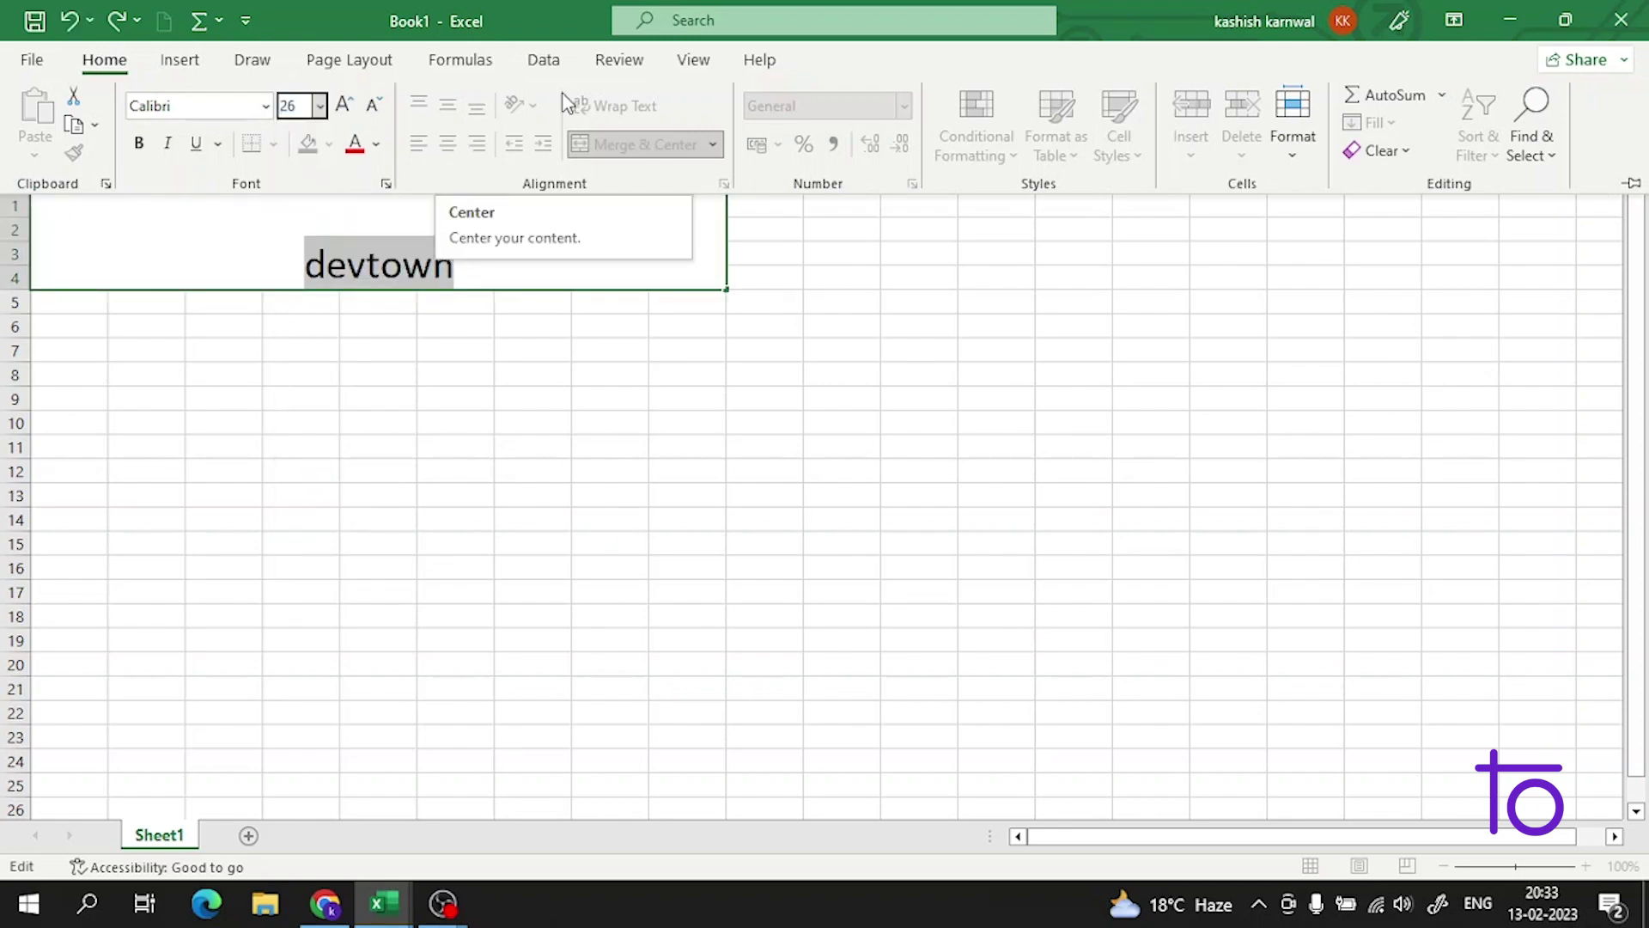
Try top, middle and bottom alignment plus right and centre alignment on the heading
click(555, 342)
click(556, 344)
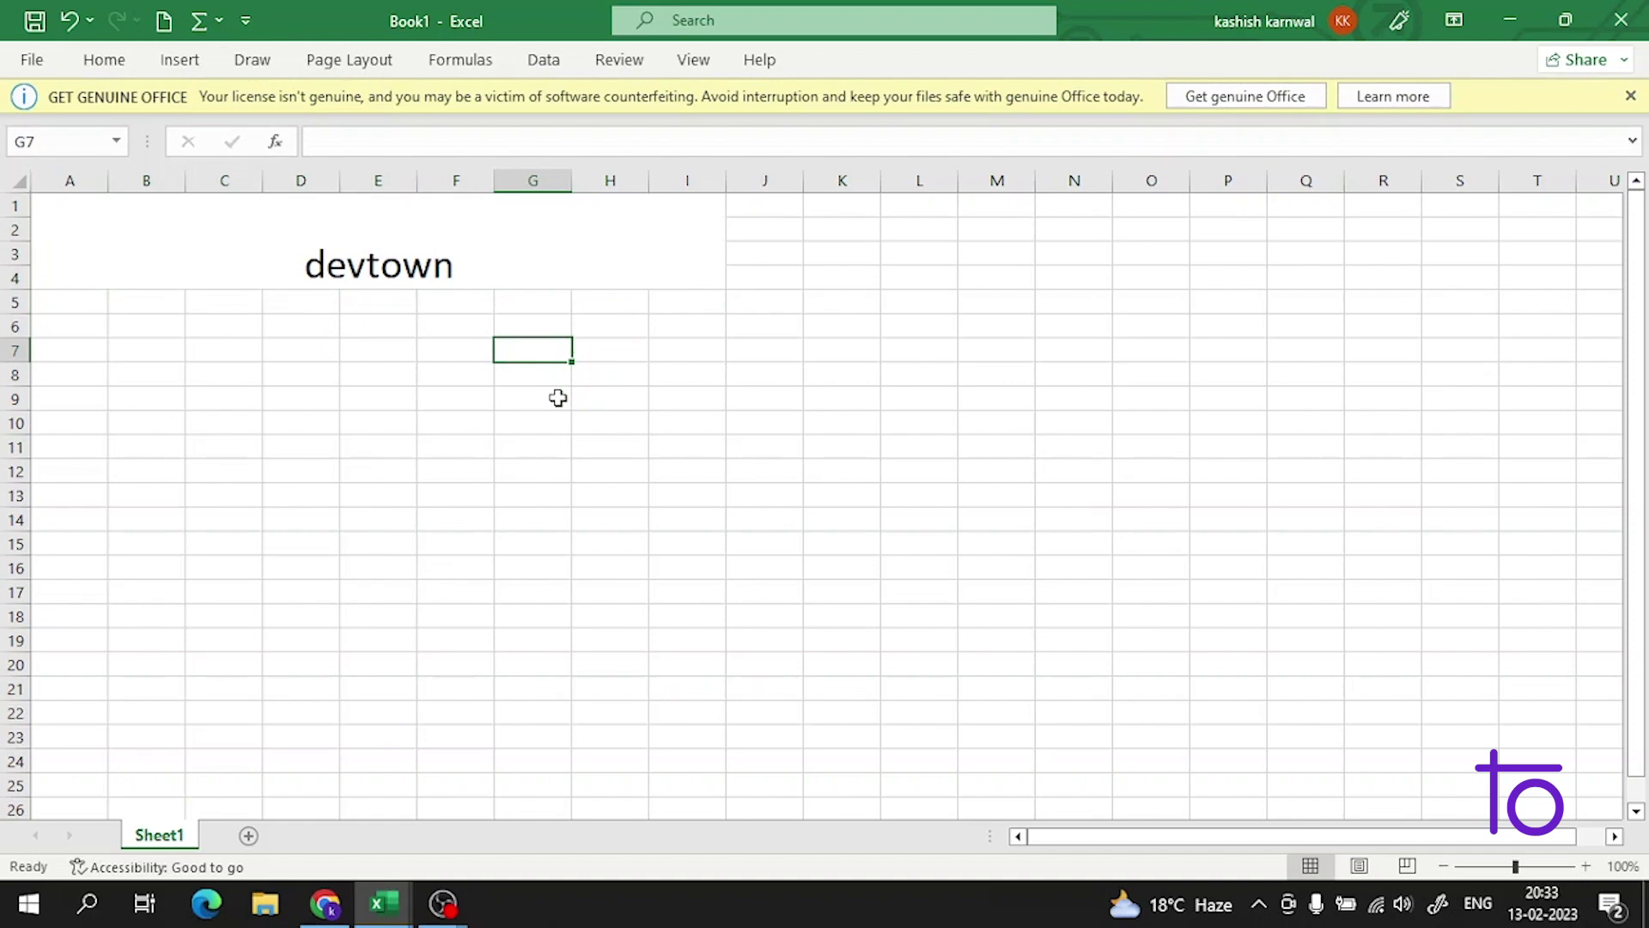
click(512, 250)
click(104, 59)
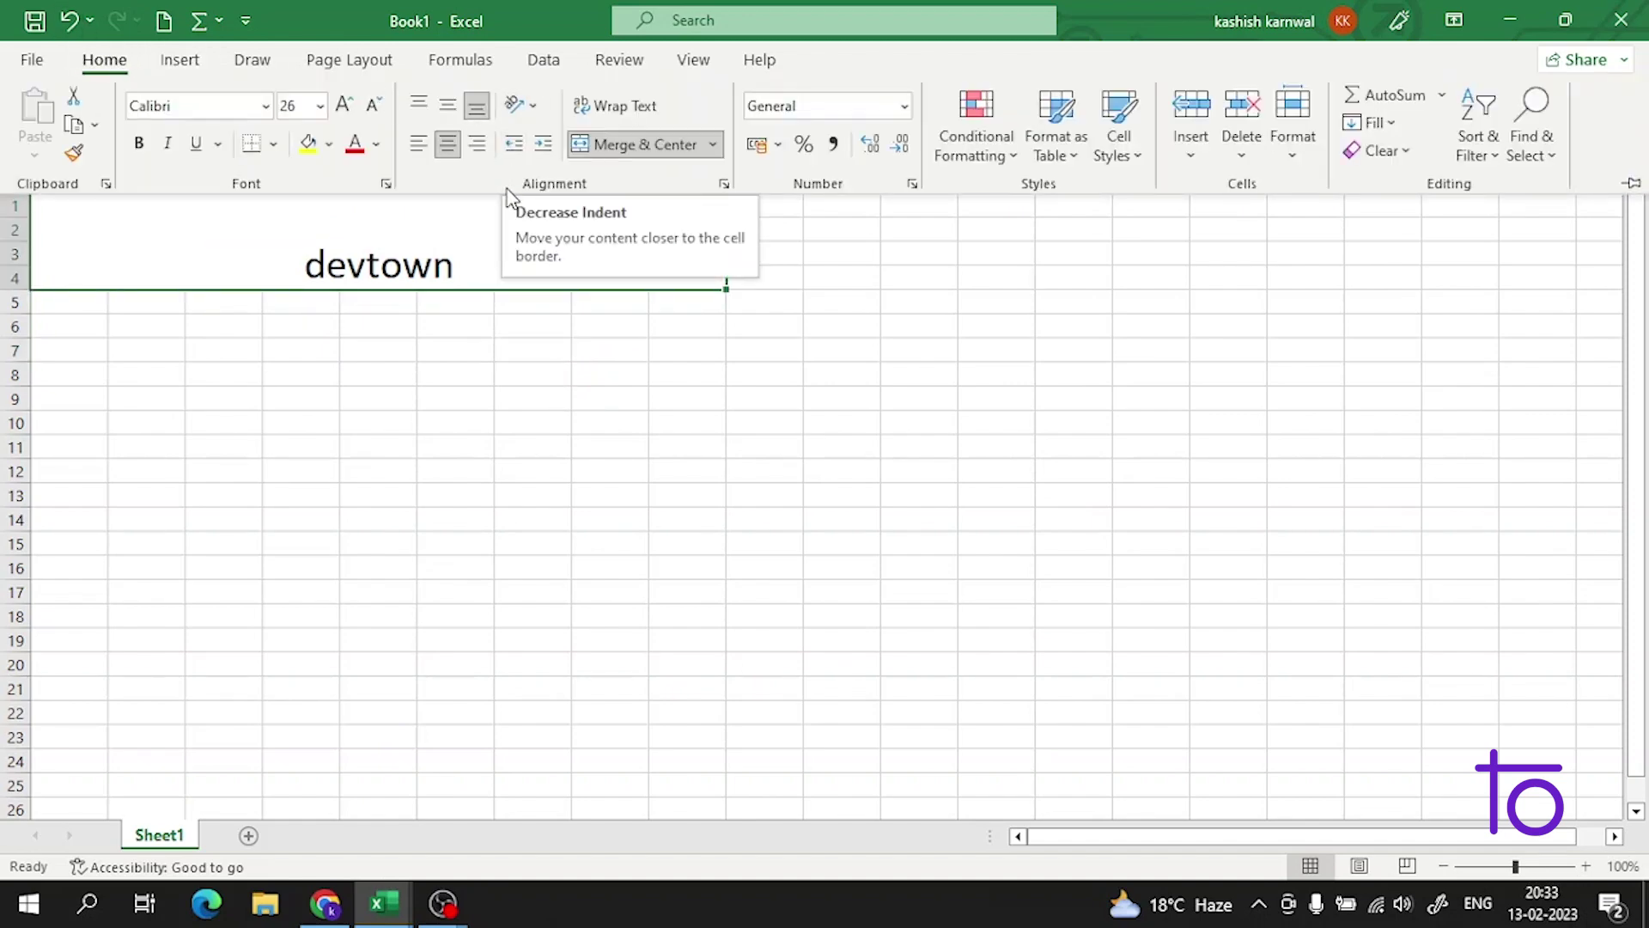
click(418, 146)
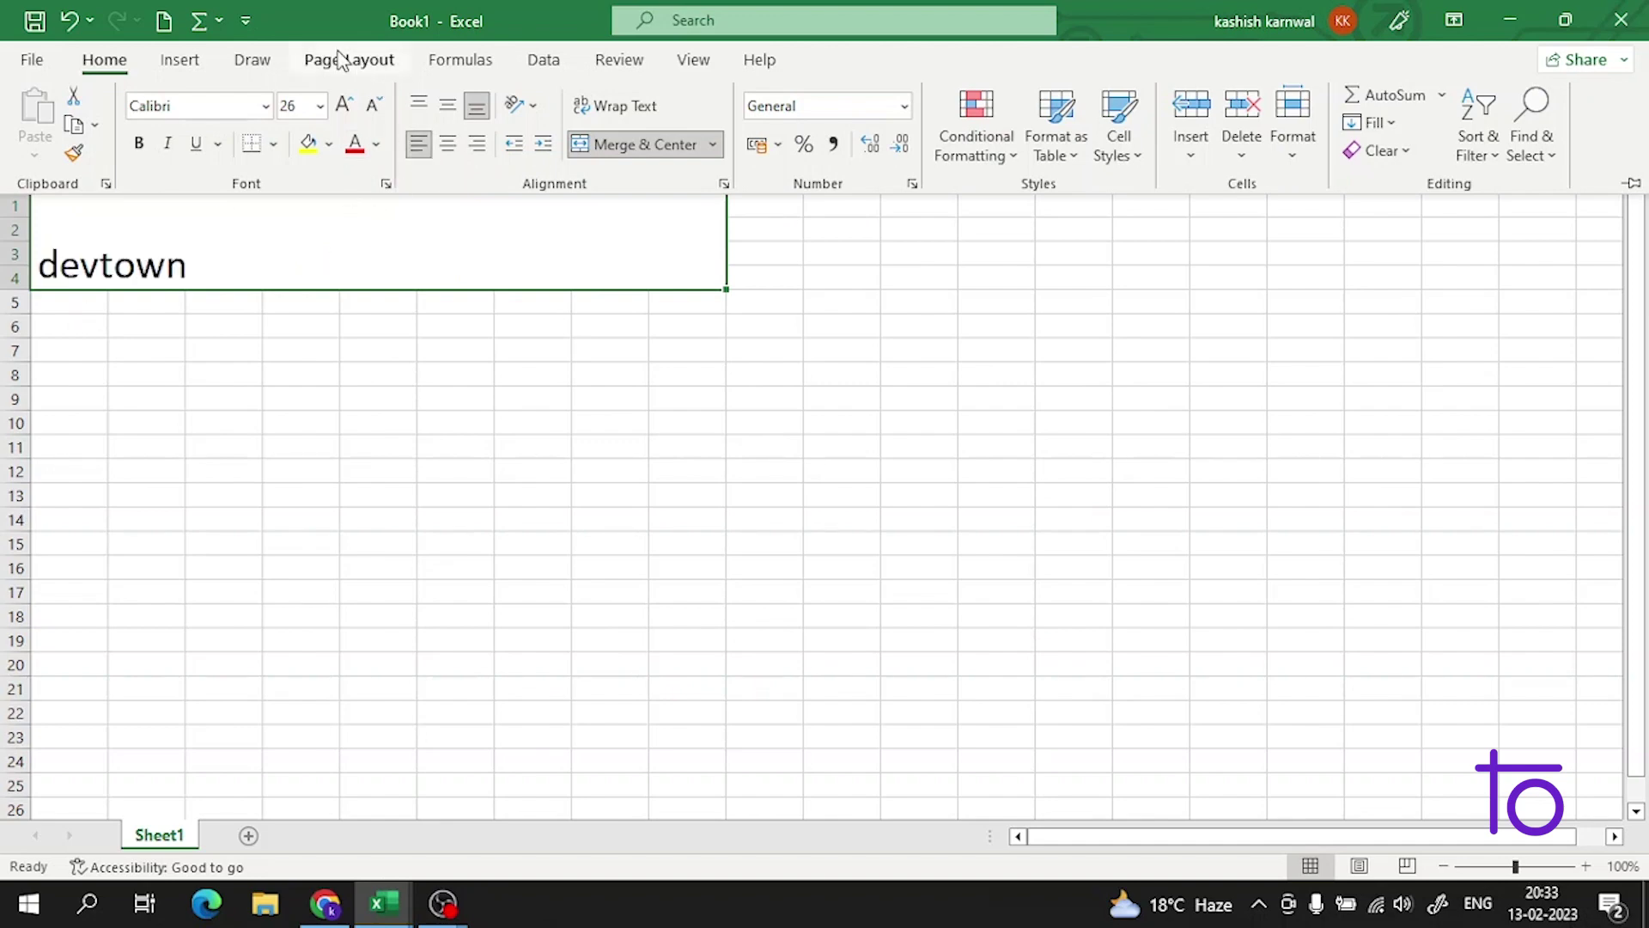
click(421, 111)
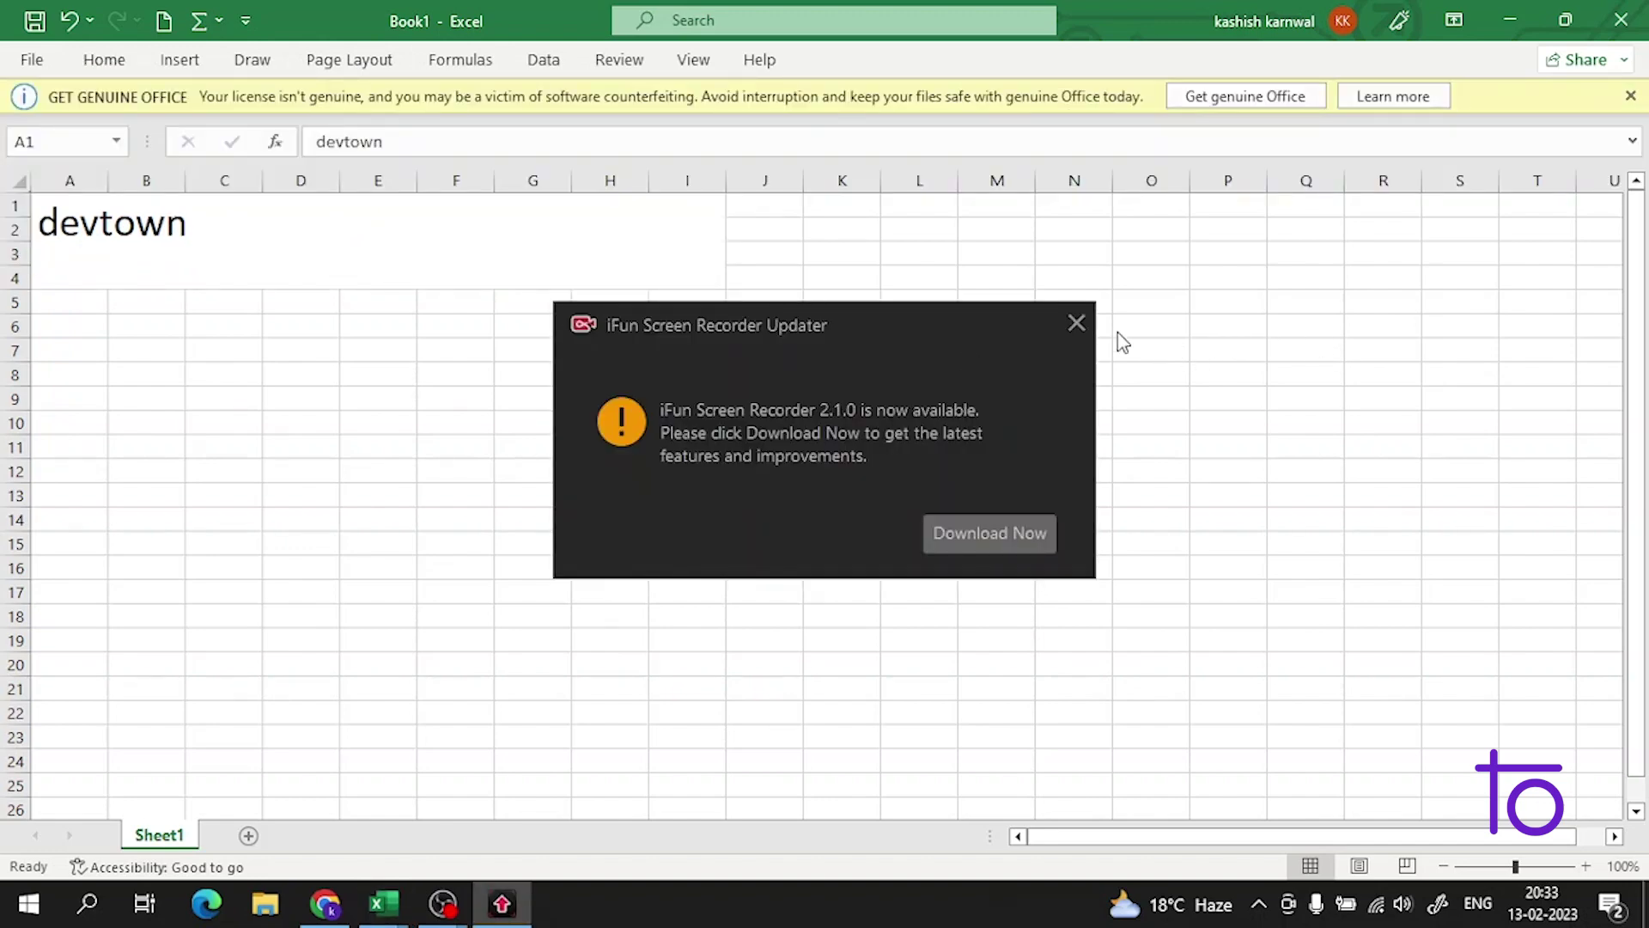
click(1075, 323)
click(105, 60)
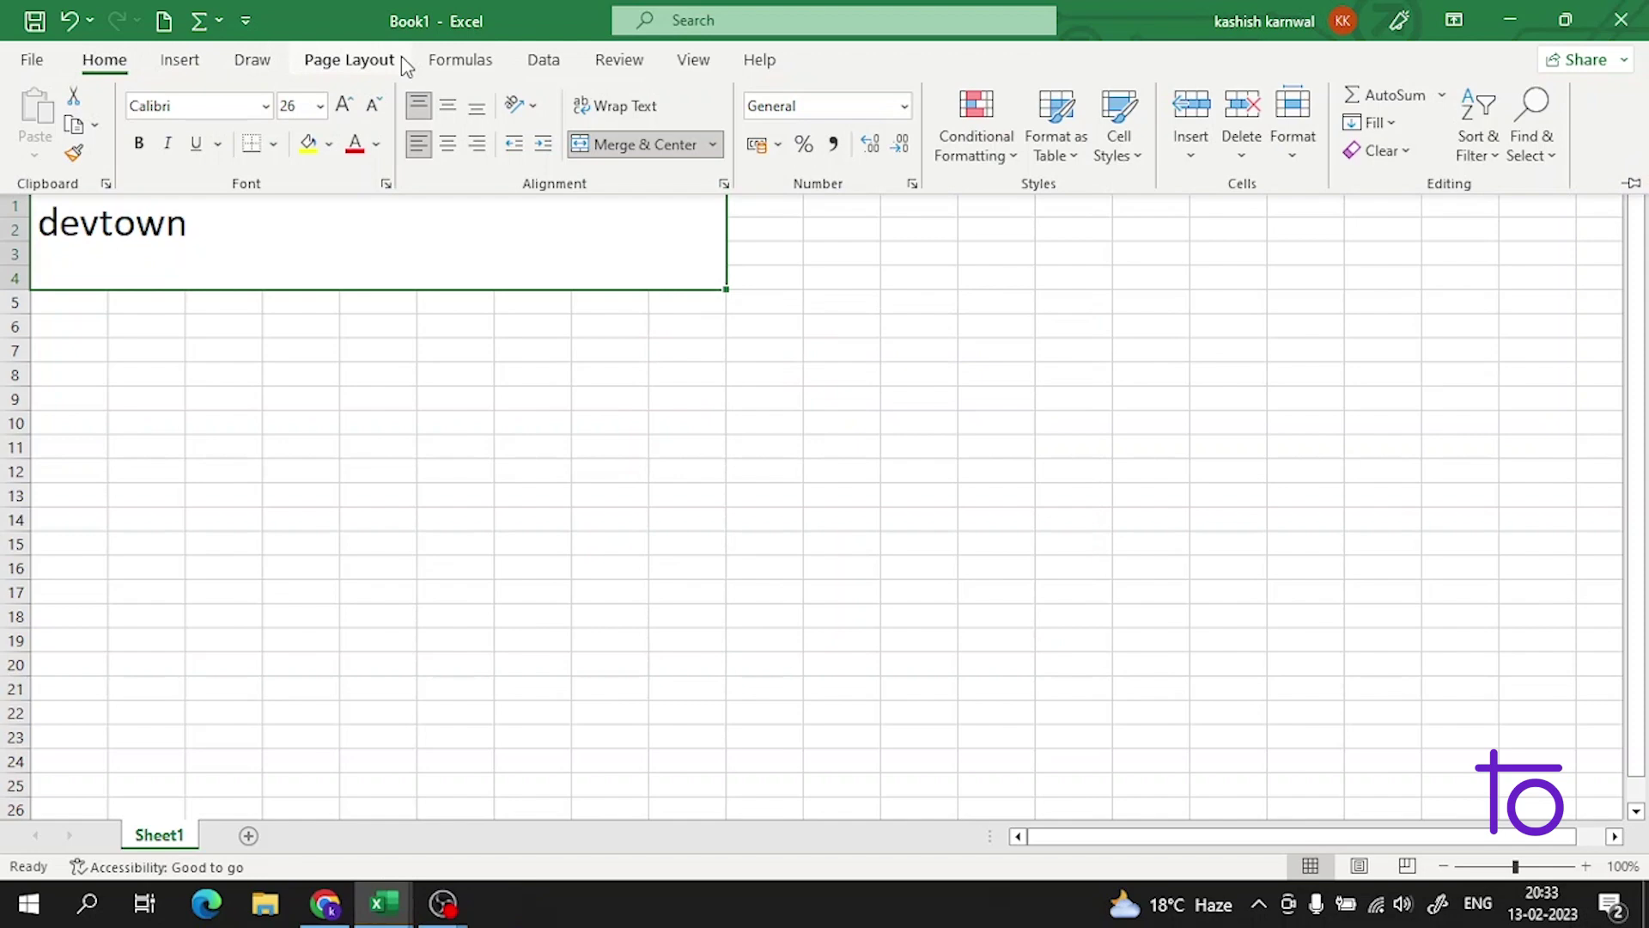
click(448, 107)
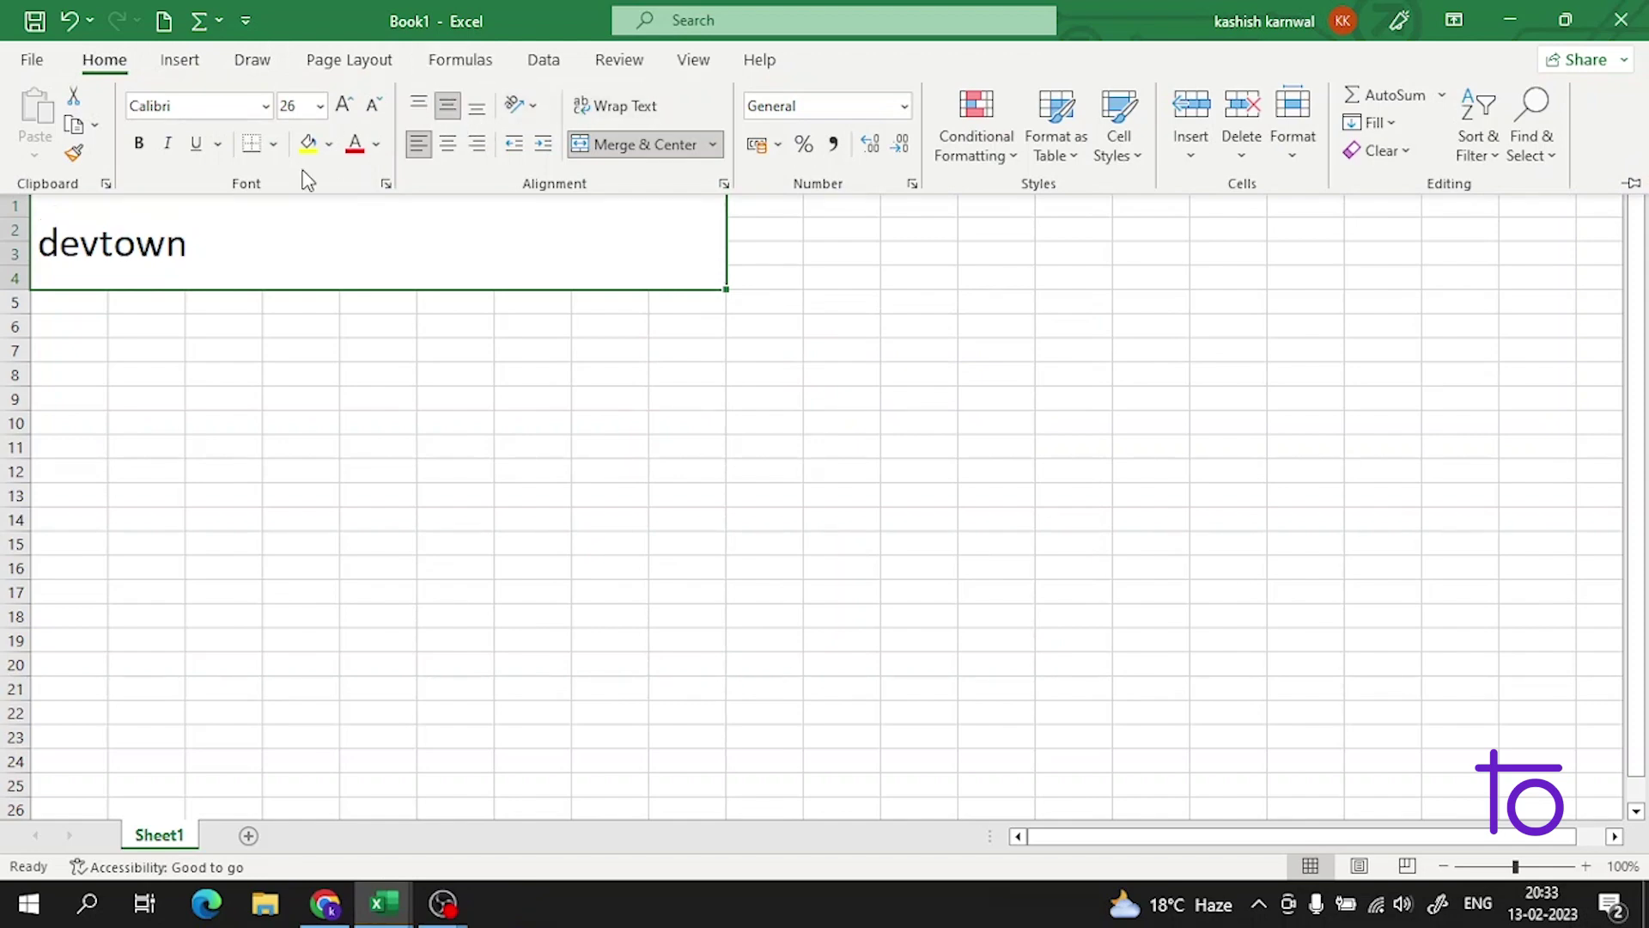
click(486, 110)
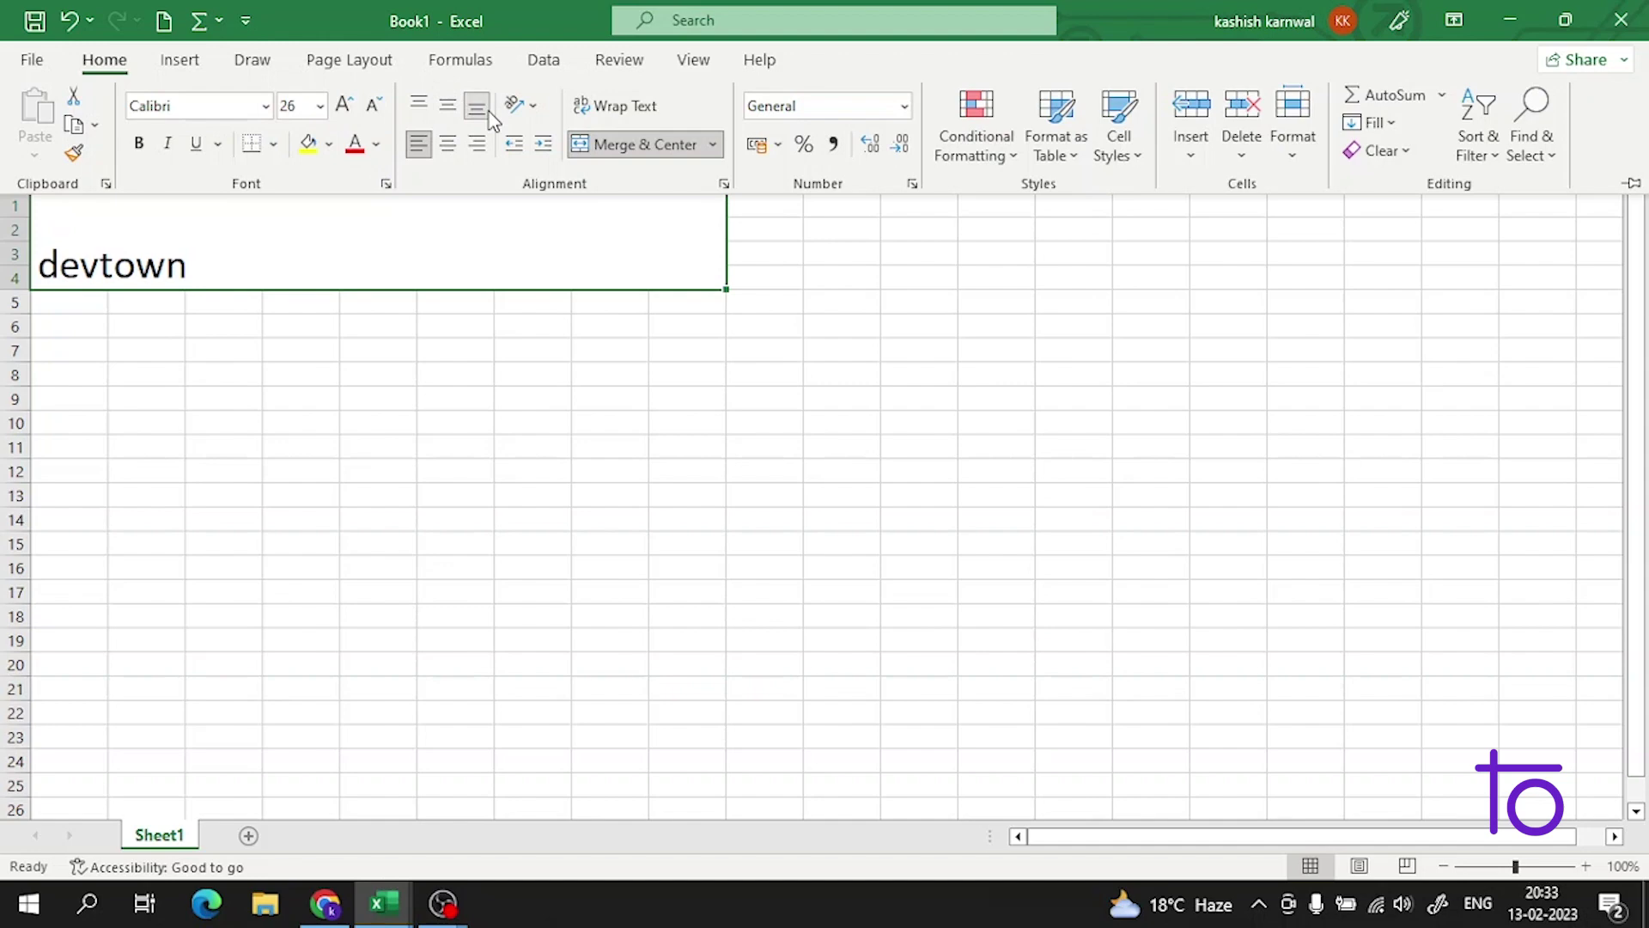
click(486, 146)
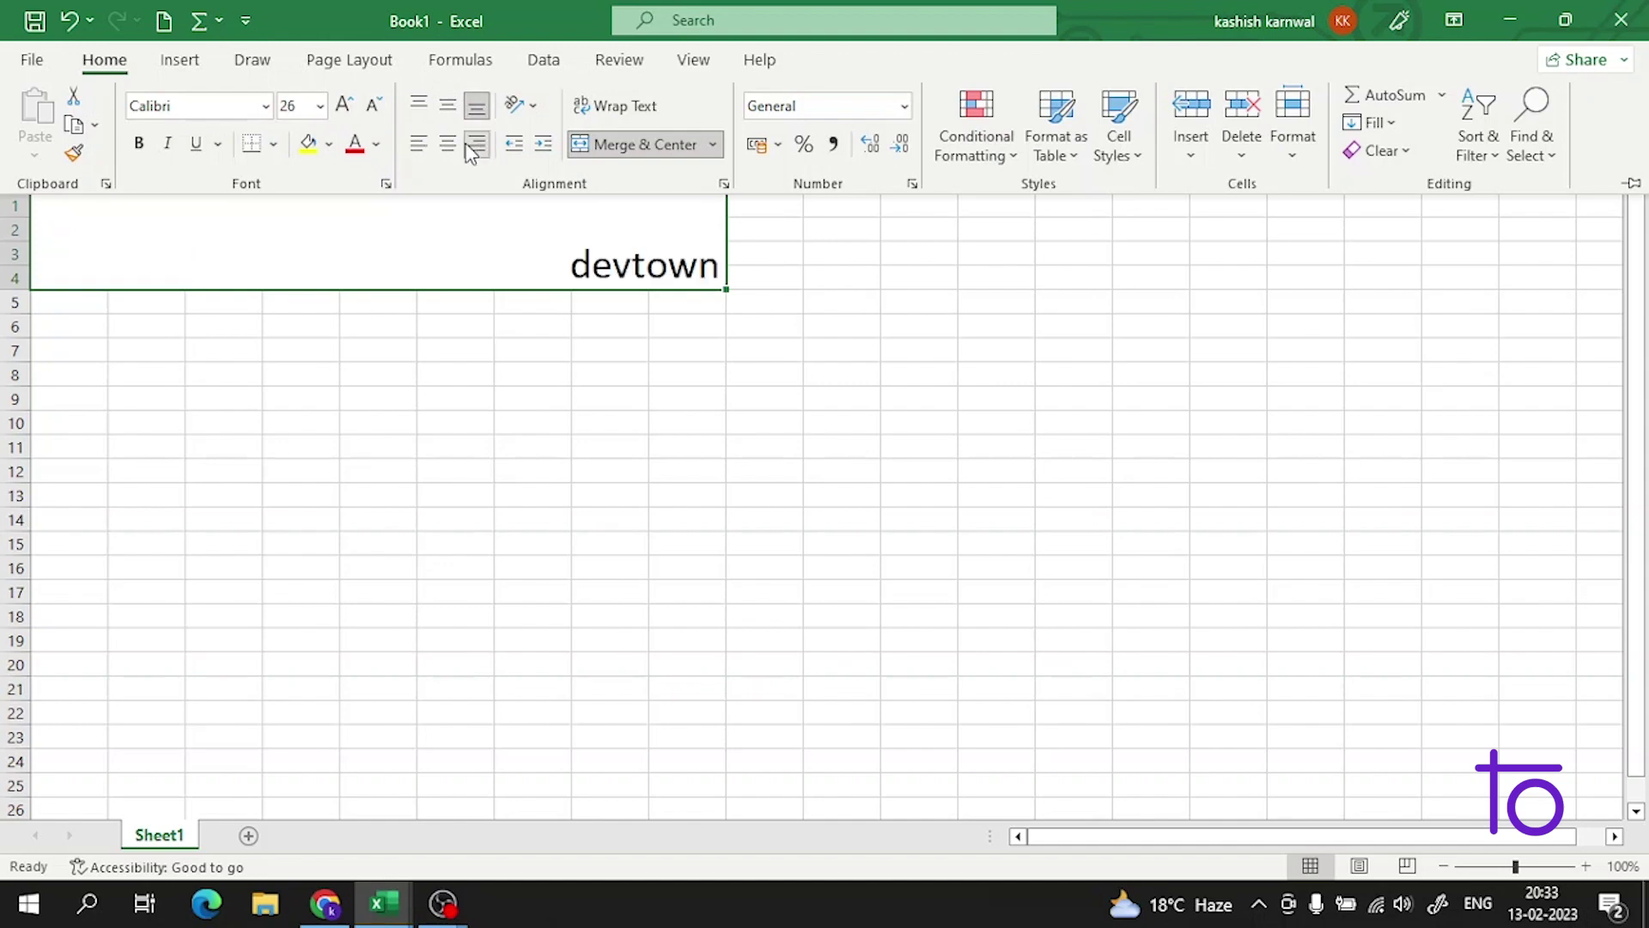
click(454, 143)
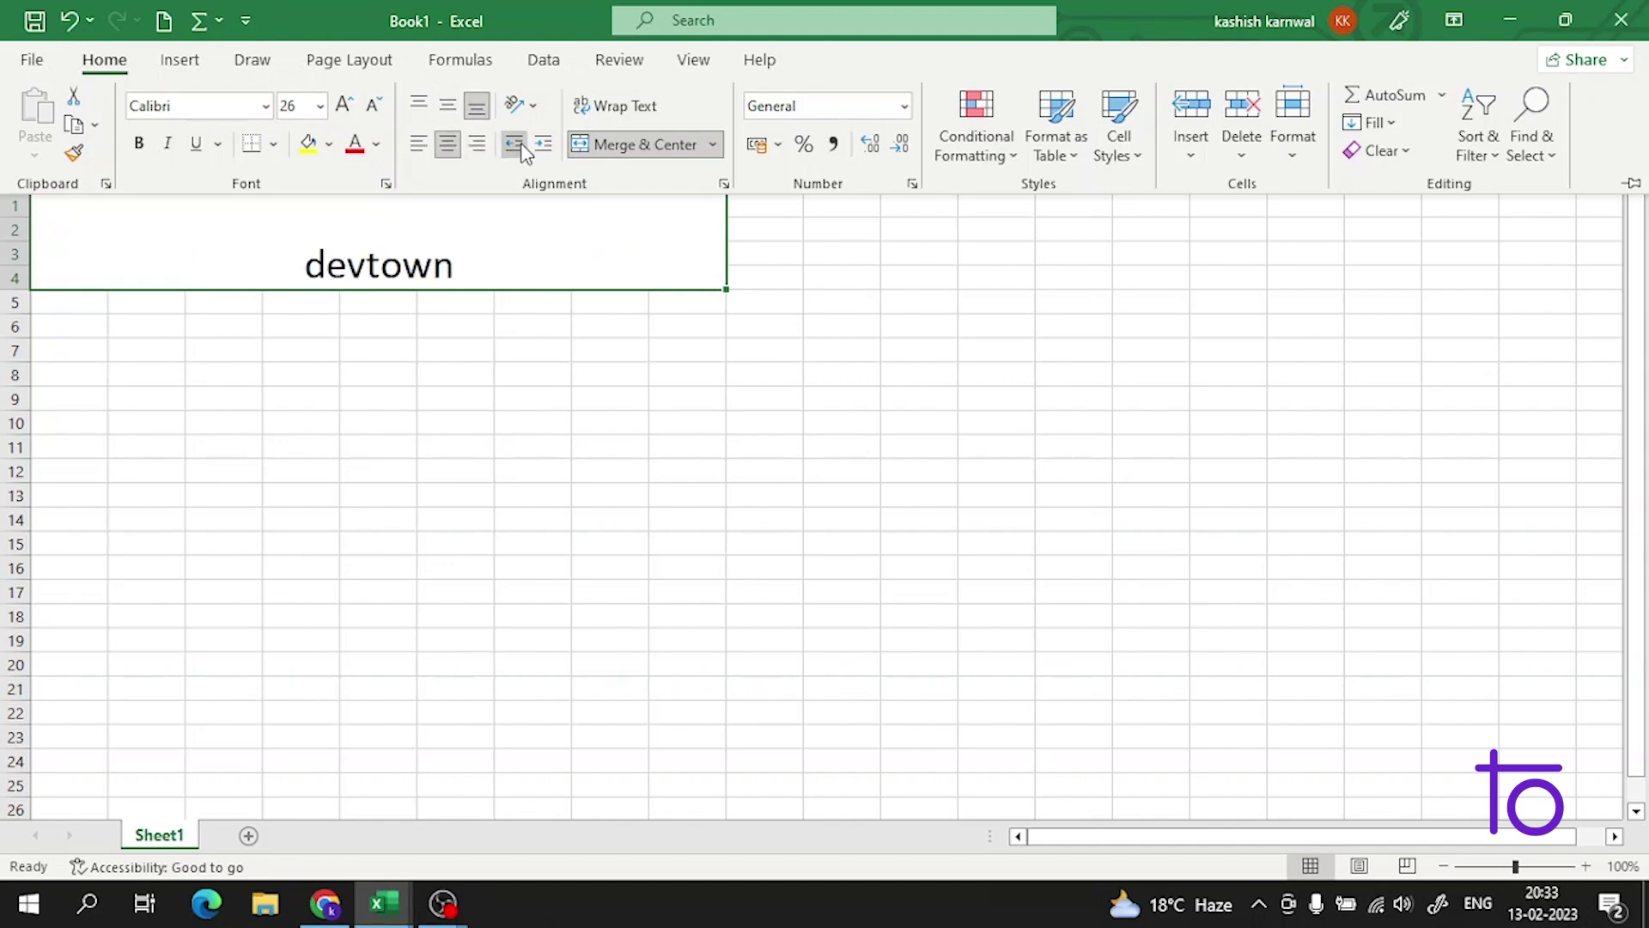
Left-align devtown and indent it repeatedly to the right, then decrease the indent one step
click(545, 146)
click(545, 146)
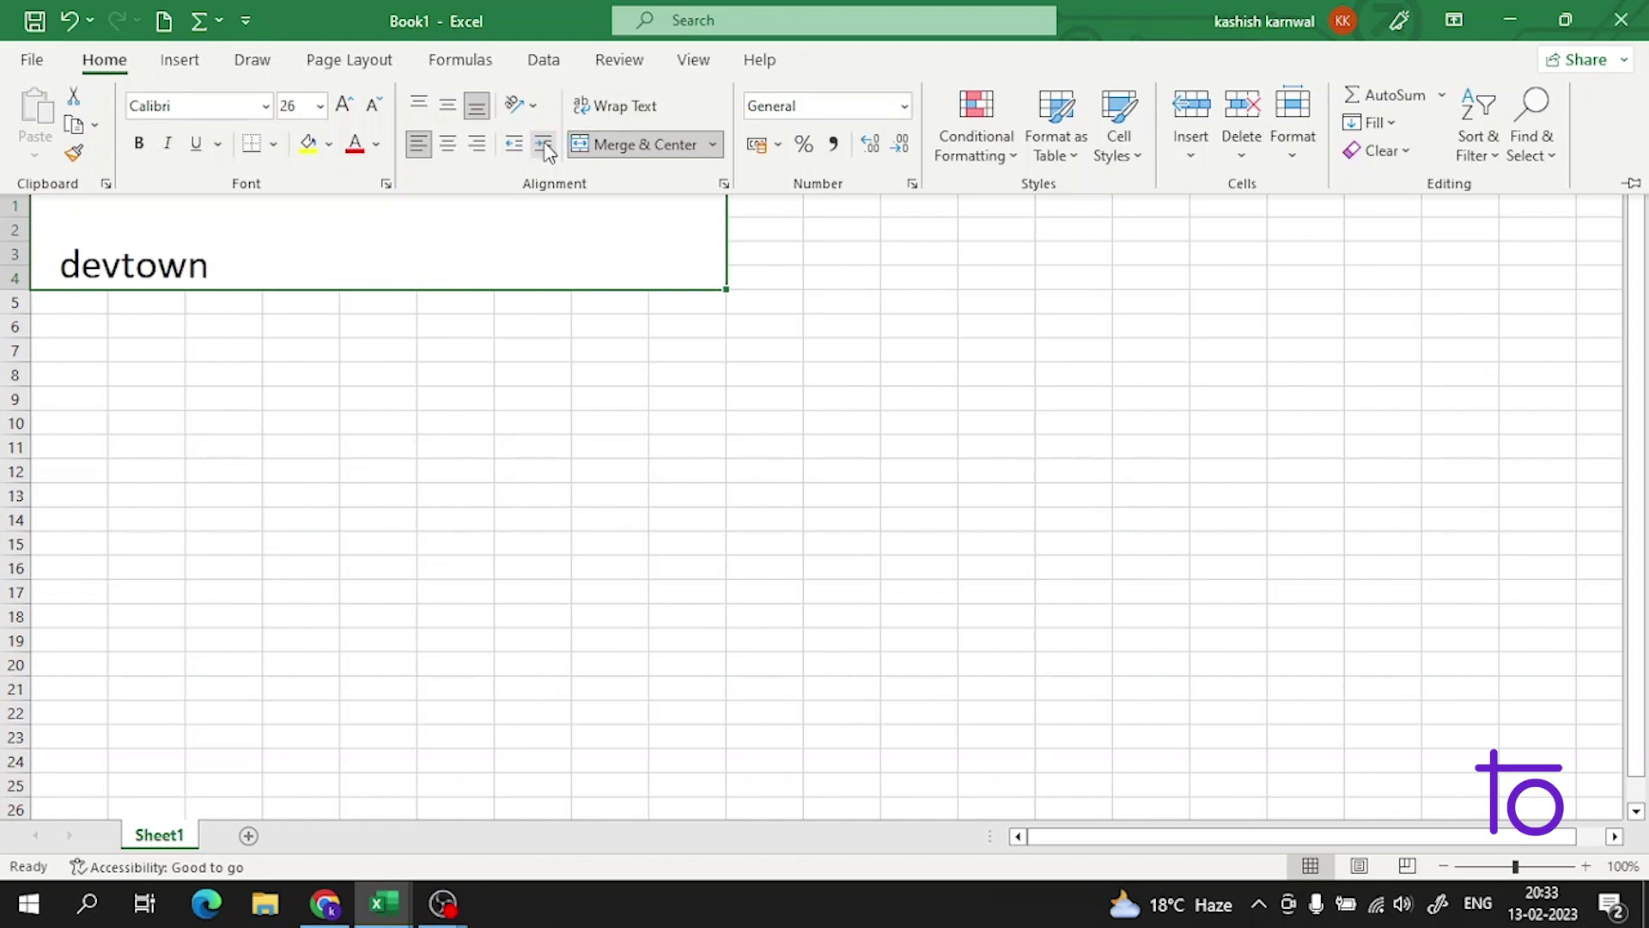
click(544, 146)
click(545, 146)
click(544, 146)
click(545, 146)
click(545, 146)
click(544, 147)
click(545, 146)
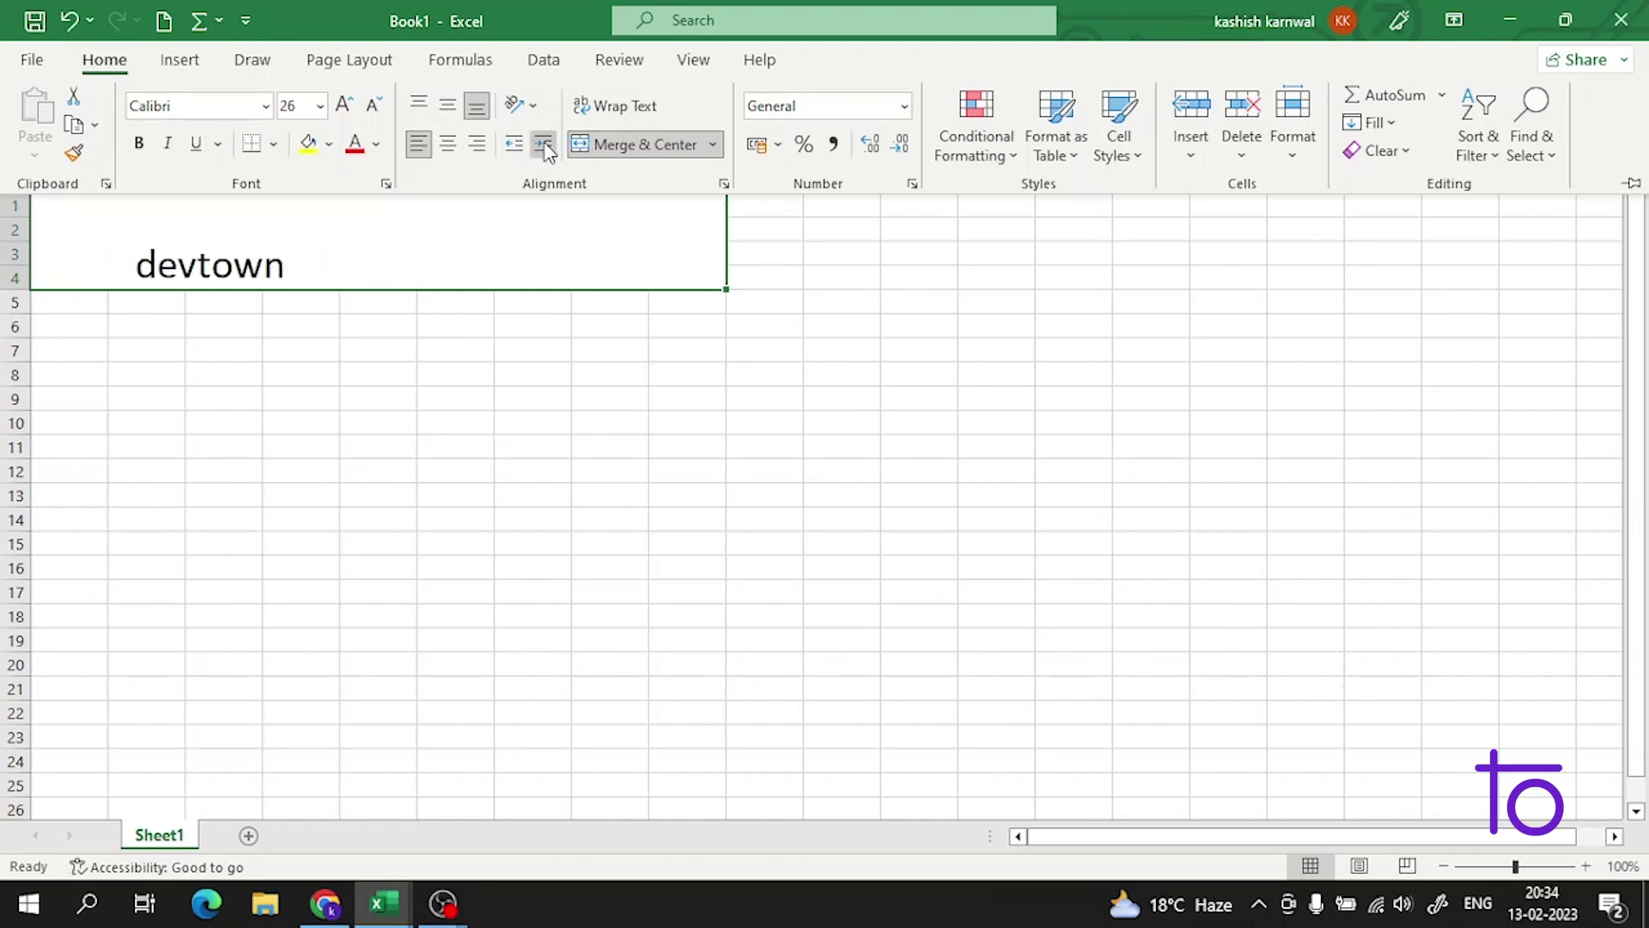
click(545, 146)
click(544, 146)
click(544, 146)
click(544, 146)
click(545, 146)
click(543, 145)
click(543, 144)
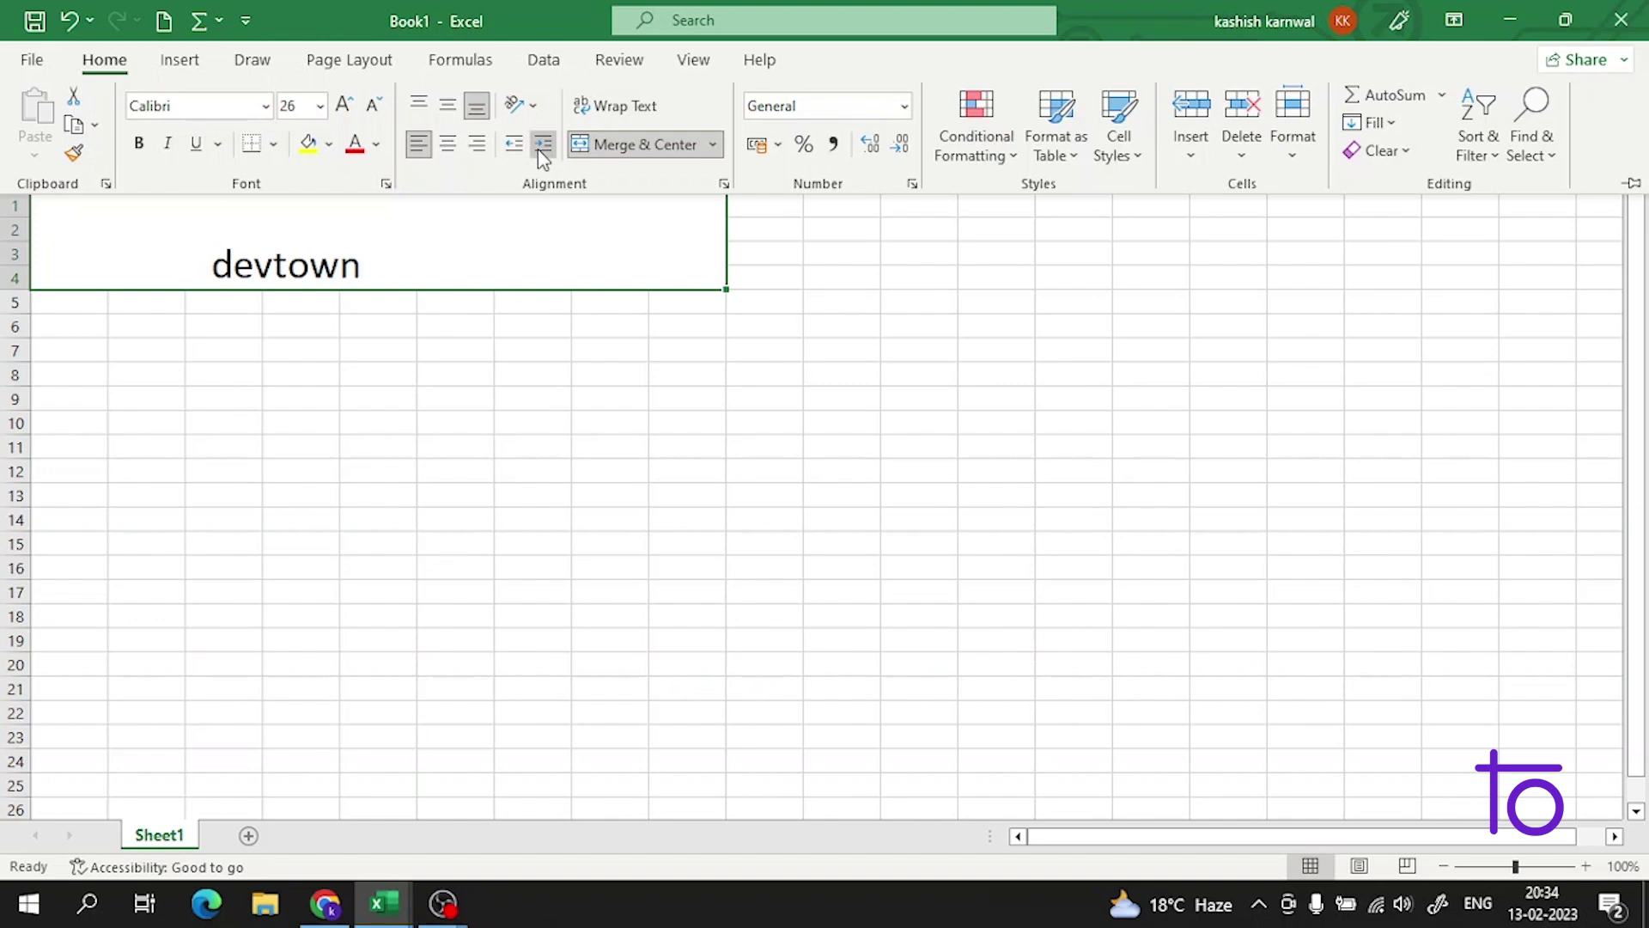
click(542, 144)
click(543, 144)
click(543, 144)
click(543, 144)
click(543, 144)
click(543, 144)
click(543, 144)
click(543, 145)
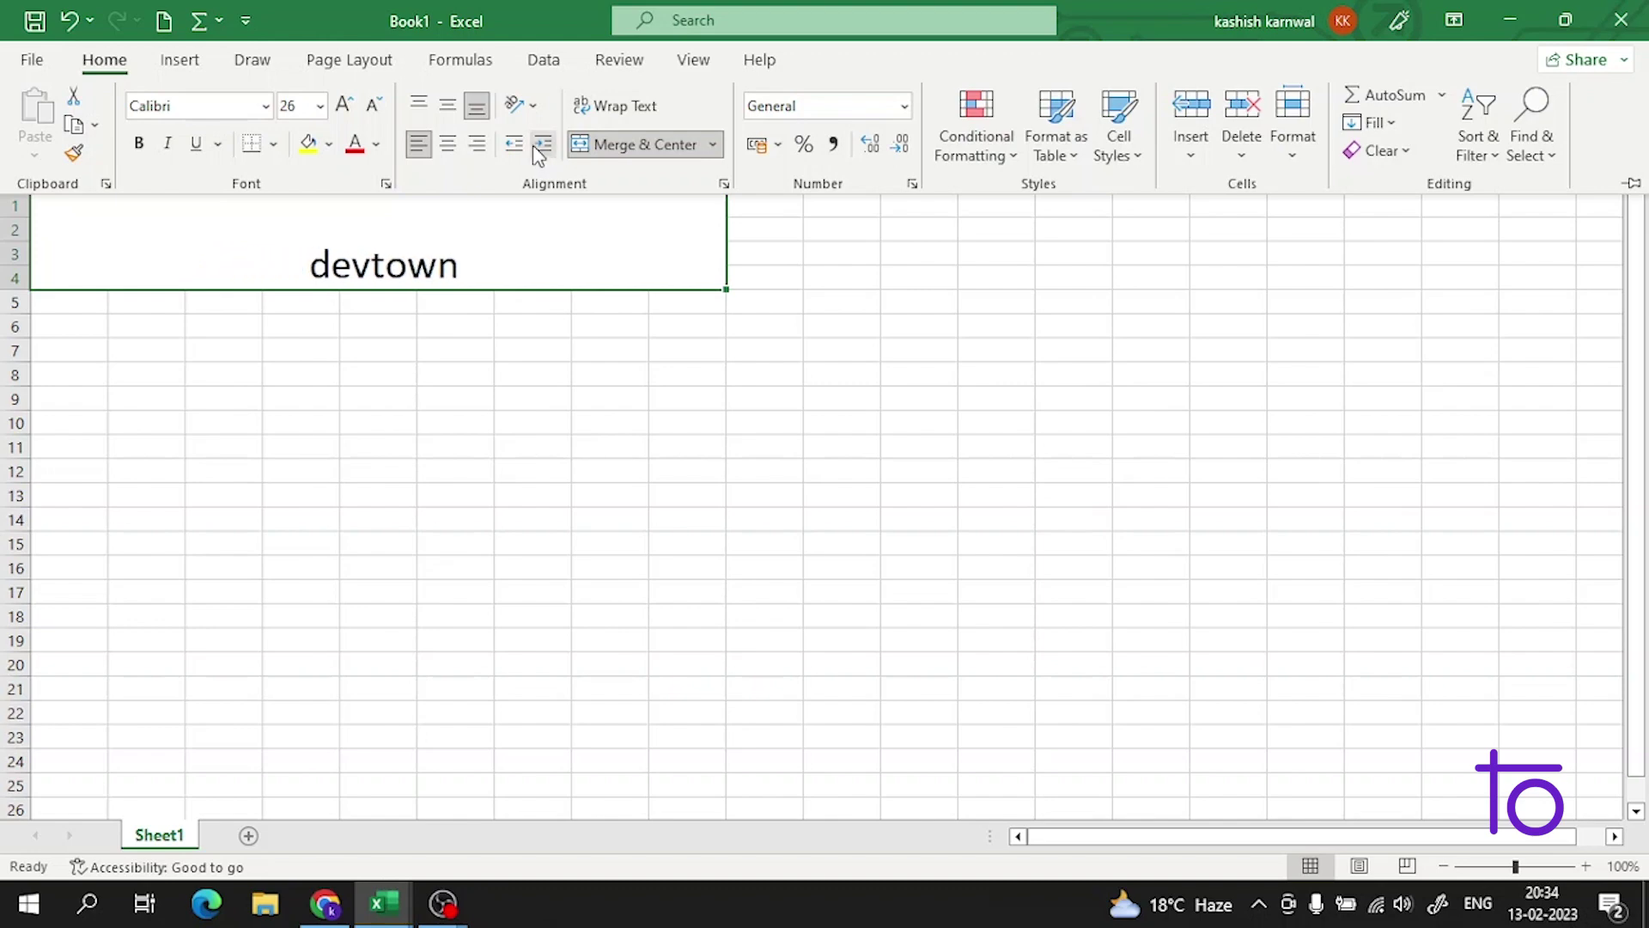
click(542, 144)
click(543, 144)
click(543, 145)
click(543, 144)
click(543, 144)
click(543, 144)
click(515, 146)
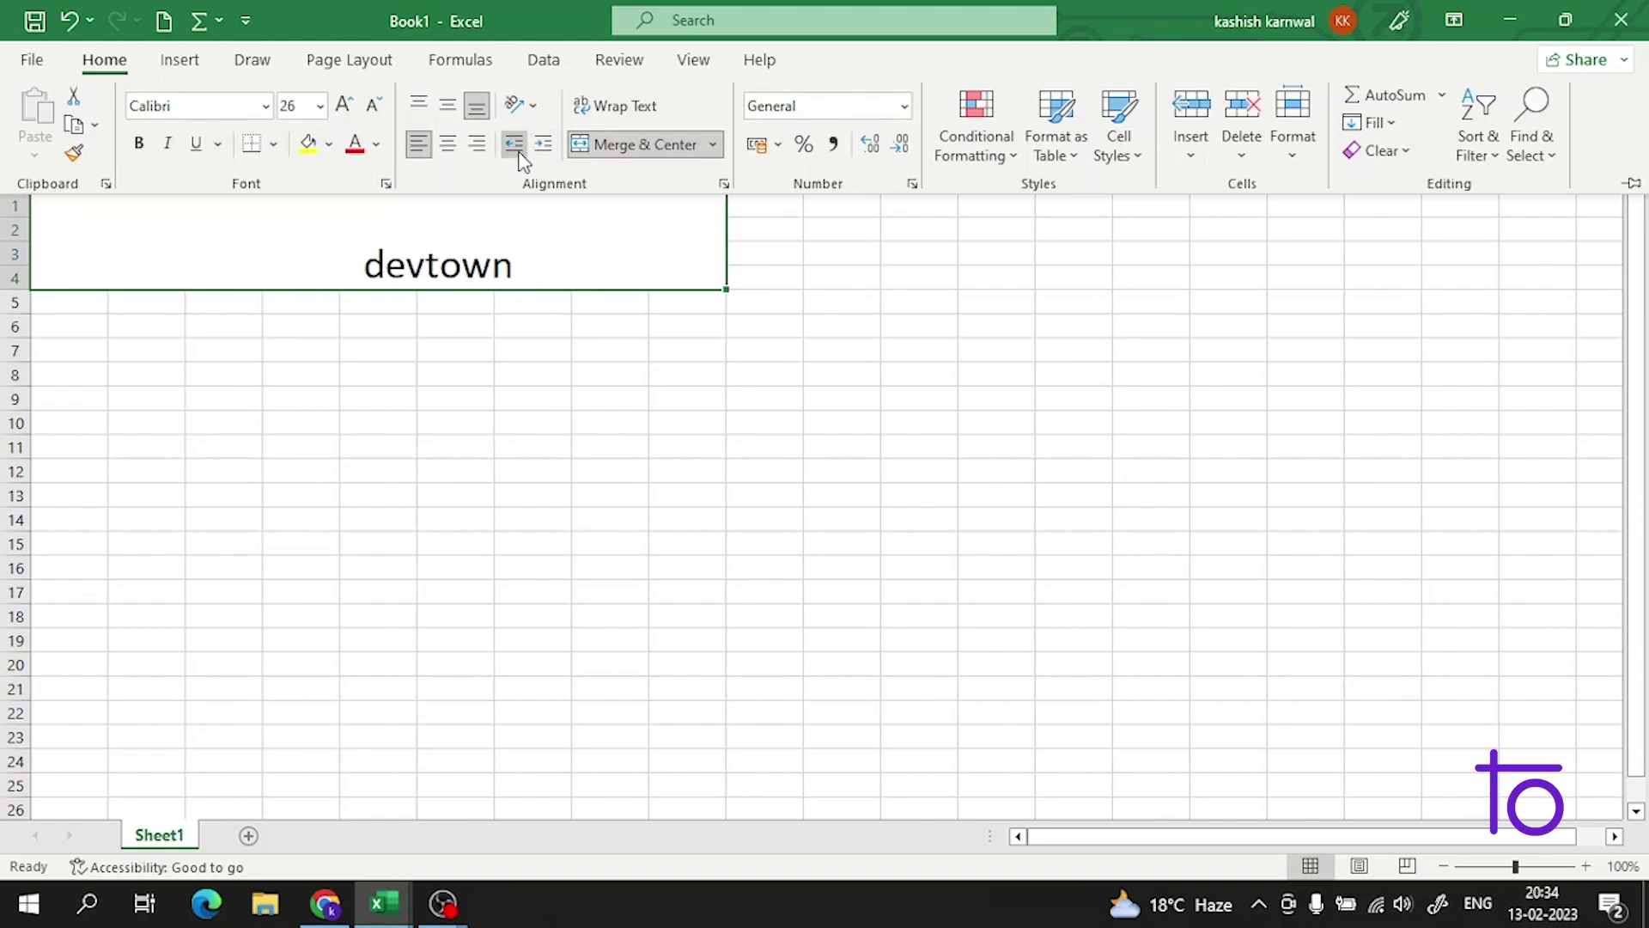
Decrease the indent one step, try Vertical Text orientation, then undo it with Ctrl+Z
click(516, 146)
click(516, 146)
click(523, 102)
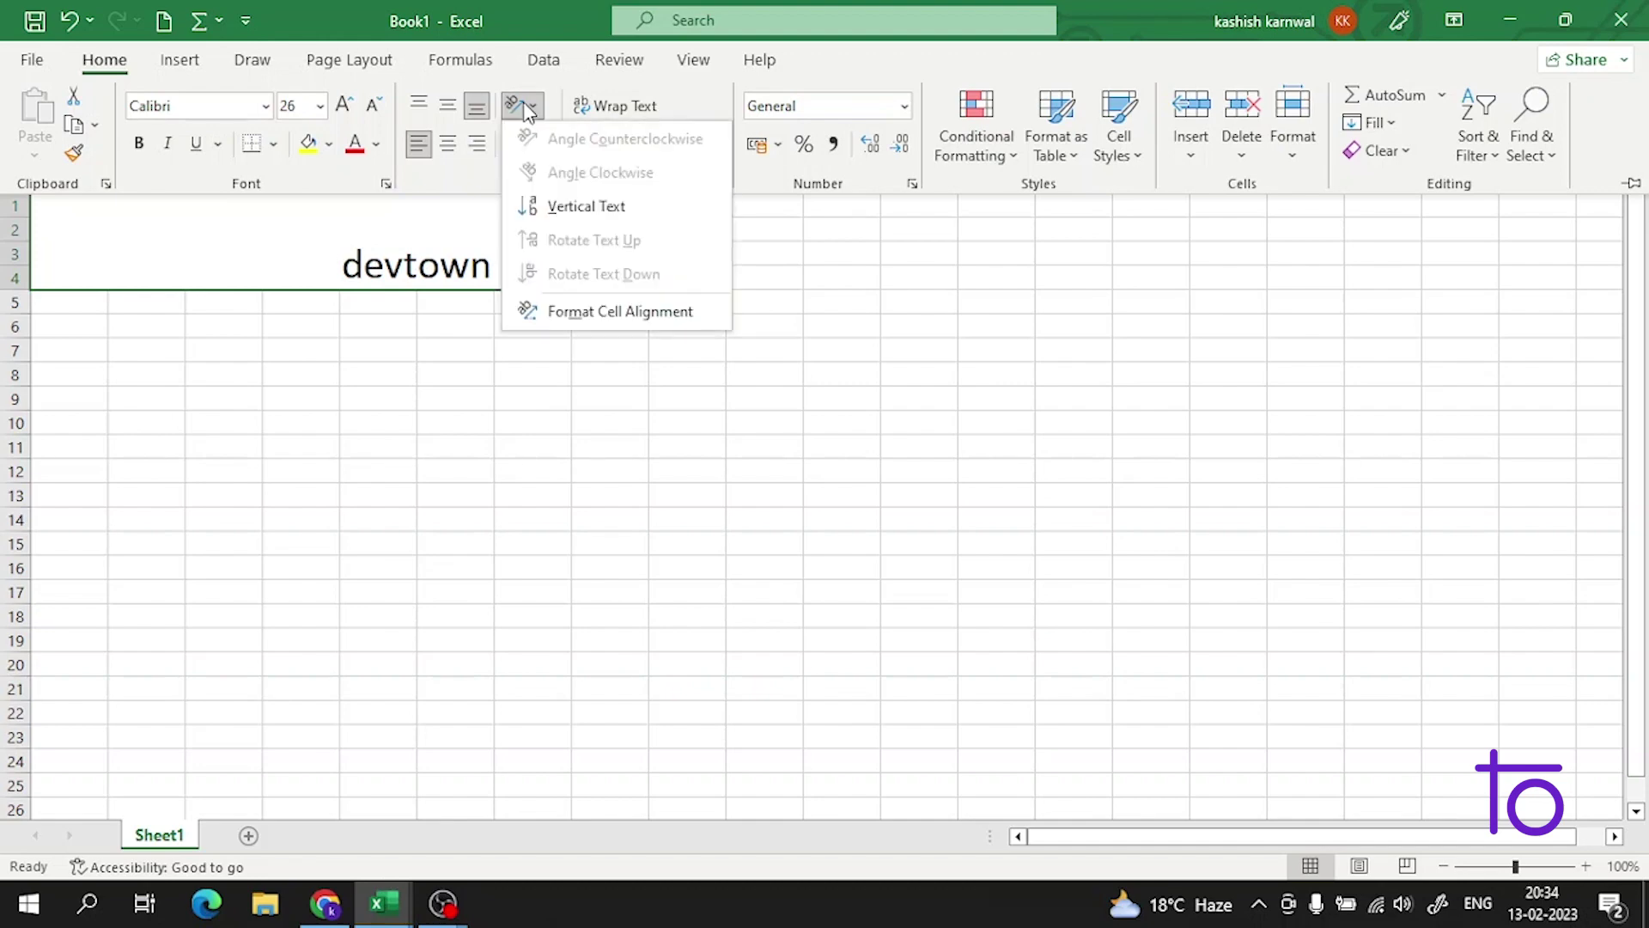
click(550, 208)
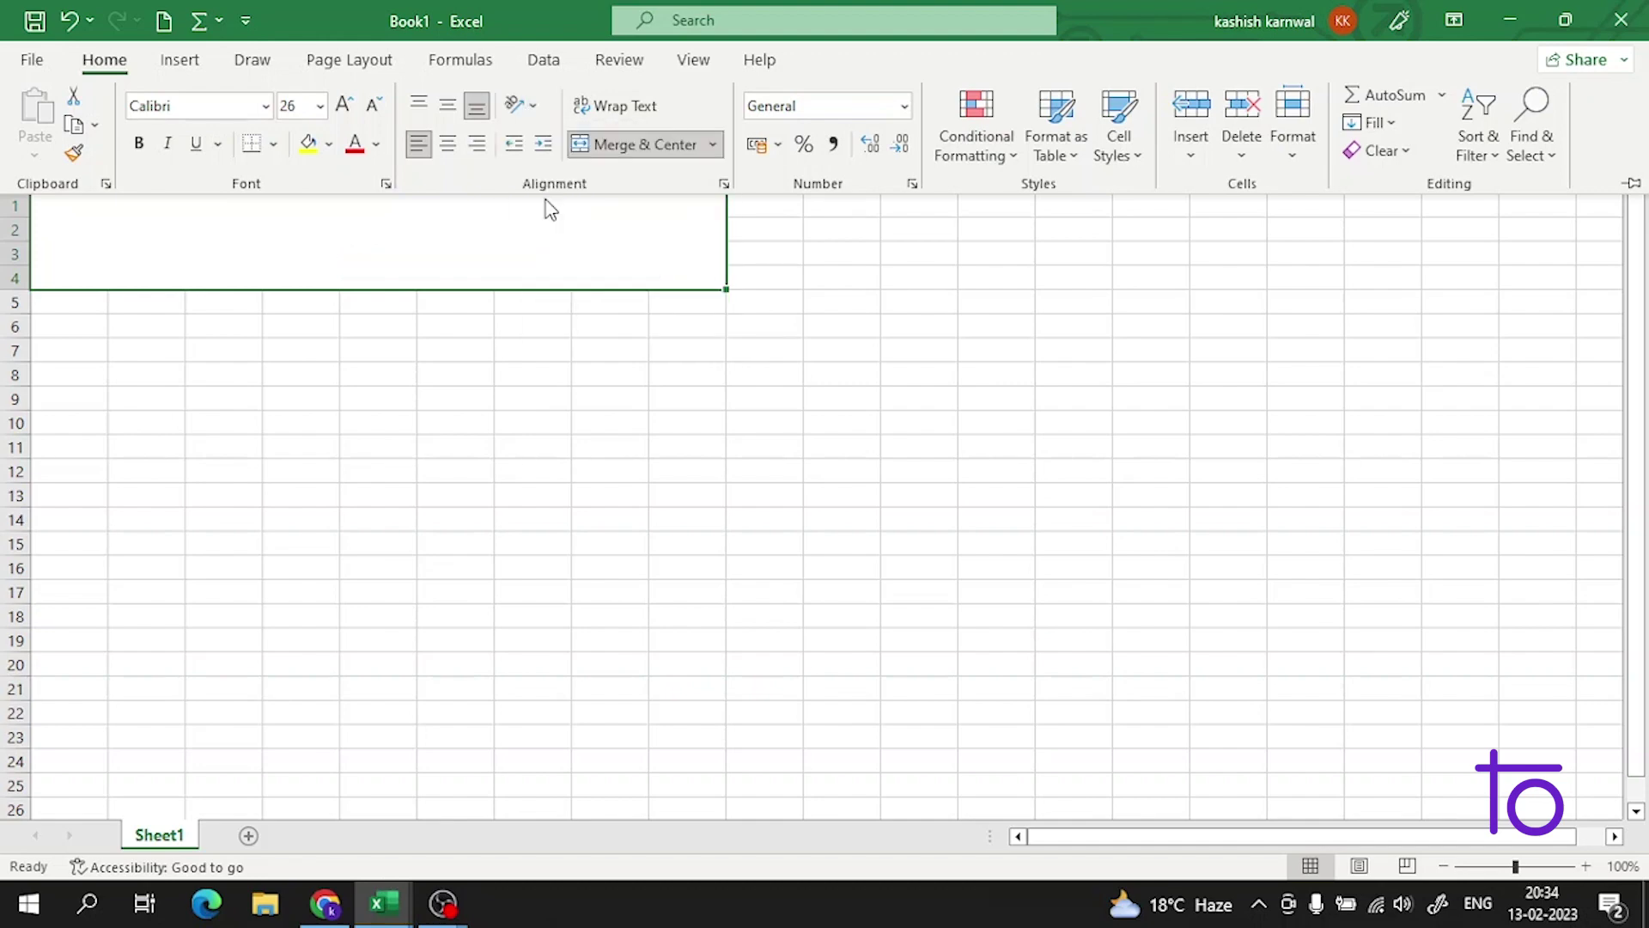
click(524, 383)
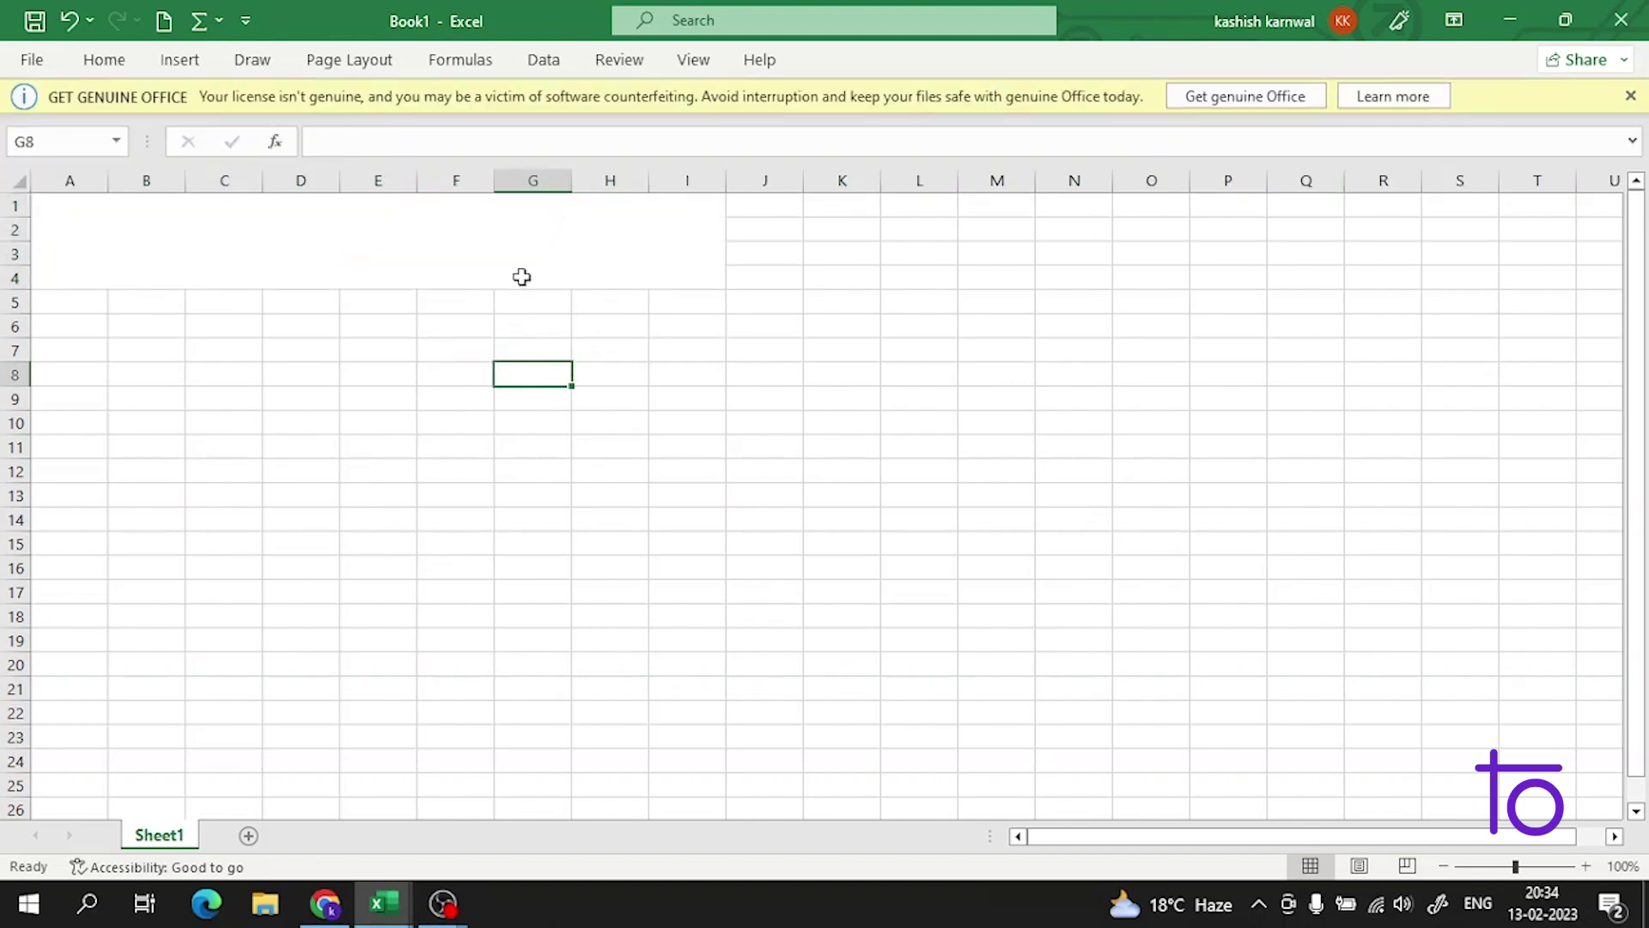
click(517, 235)
click(106, 61)
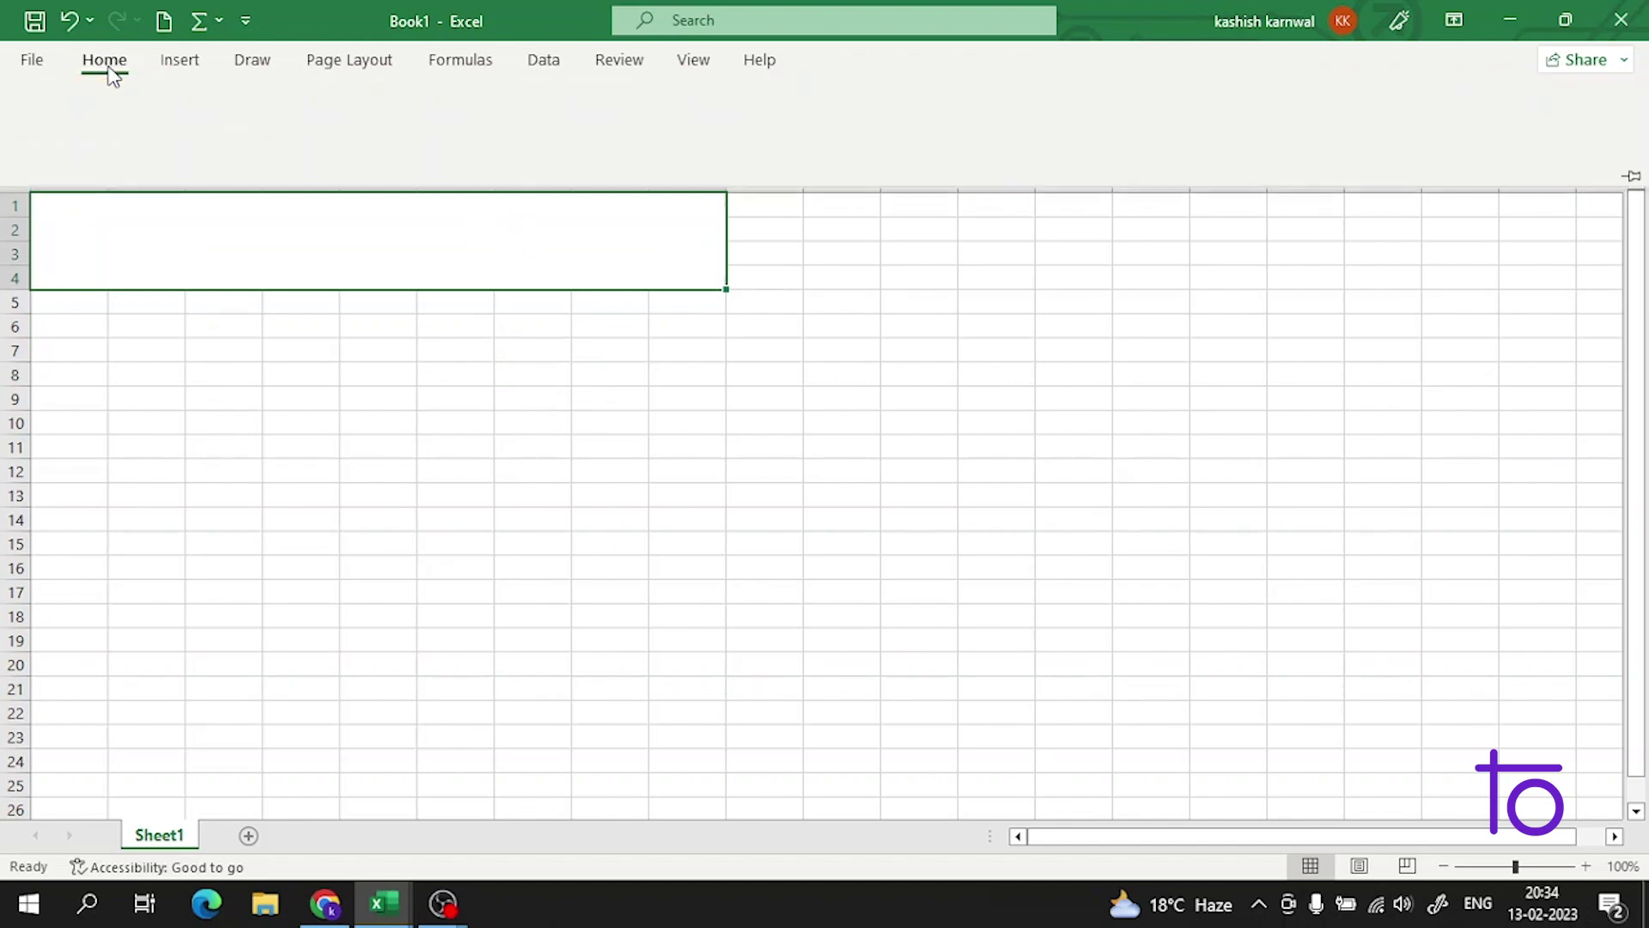
key(ctrl+z)
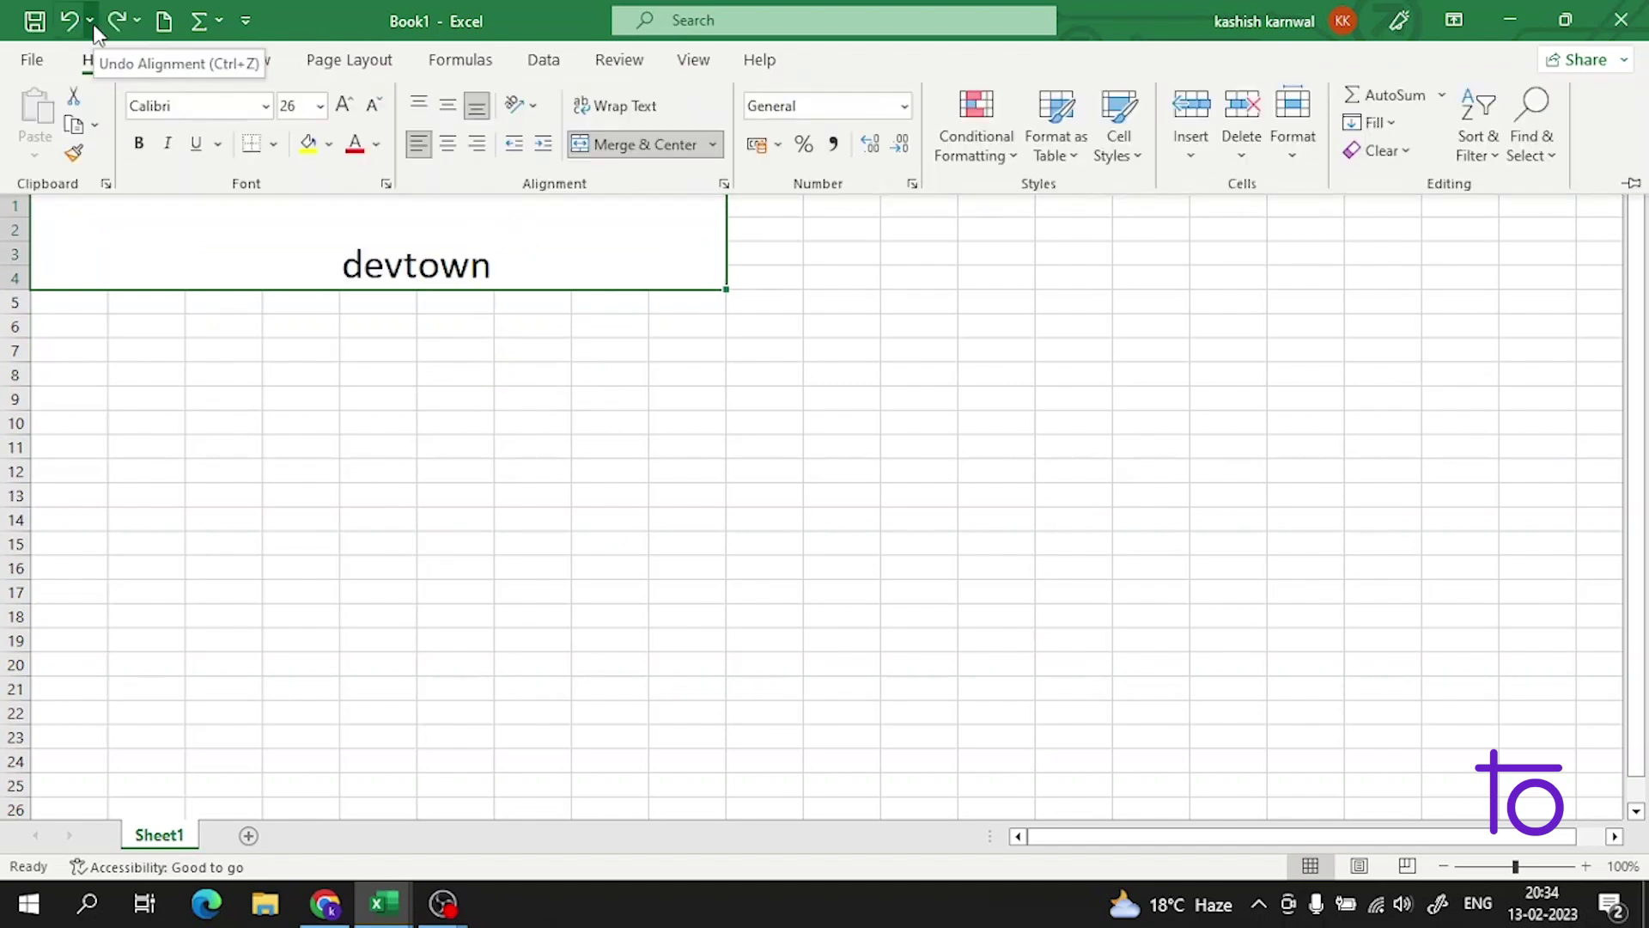
click(620, 225)
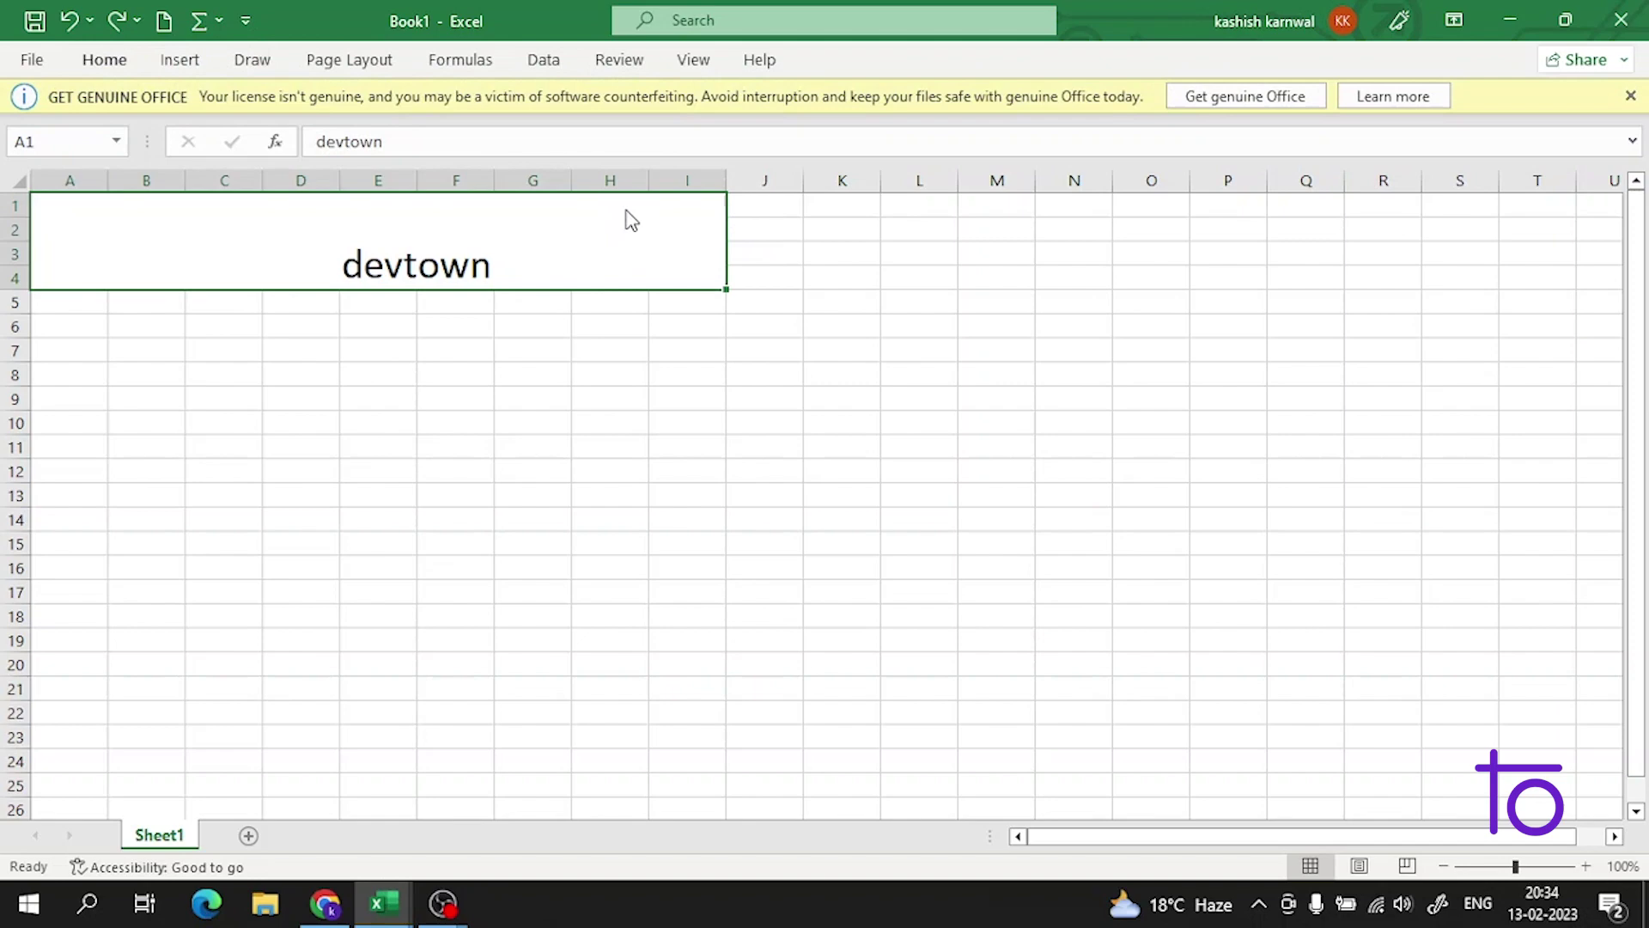
click(104, 60)
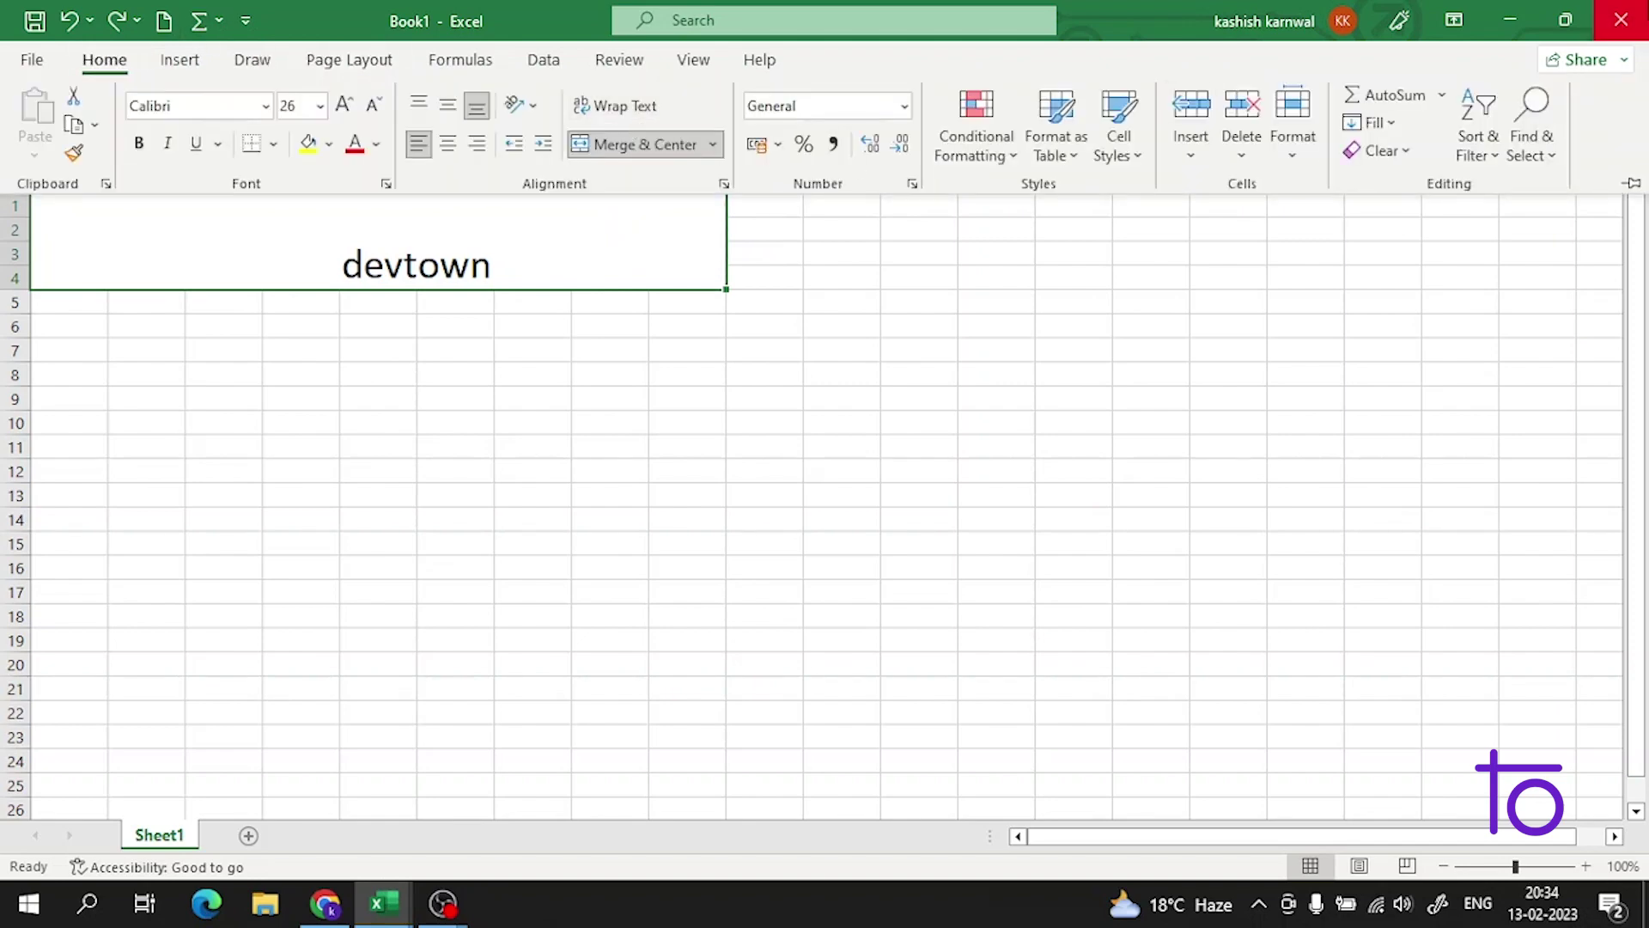
In the Alignment settings, clear the indent, keep Context direction and set orientation to 10 degrees
click(726, 186)
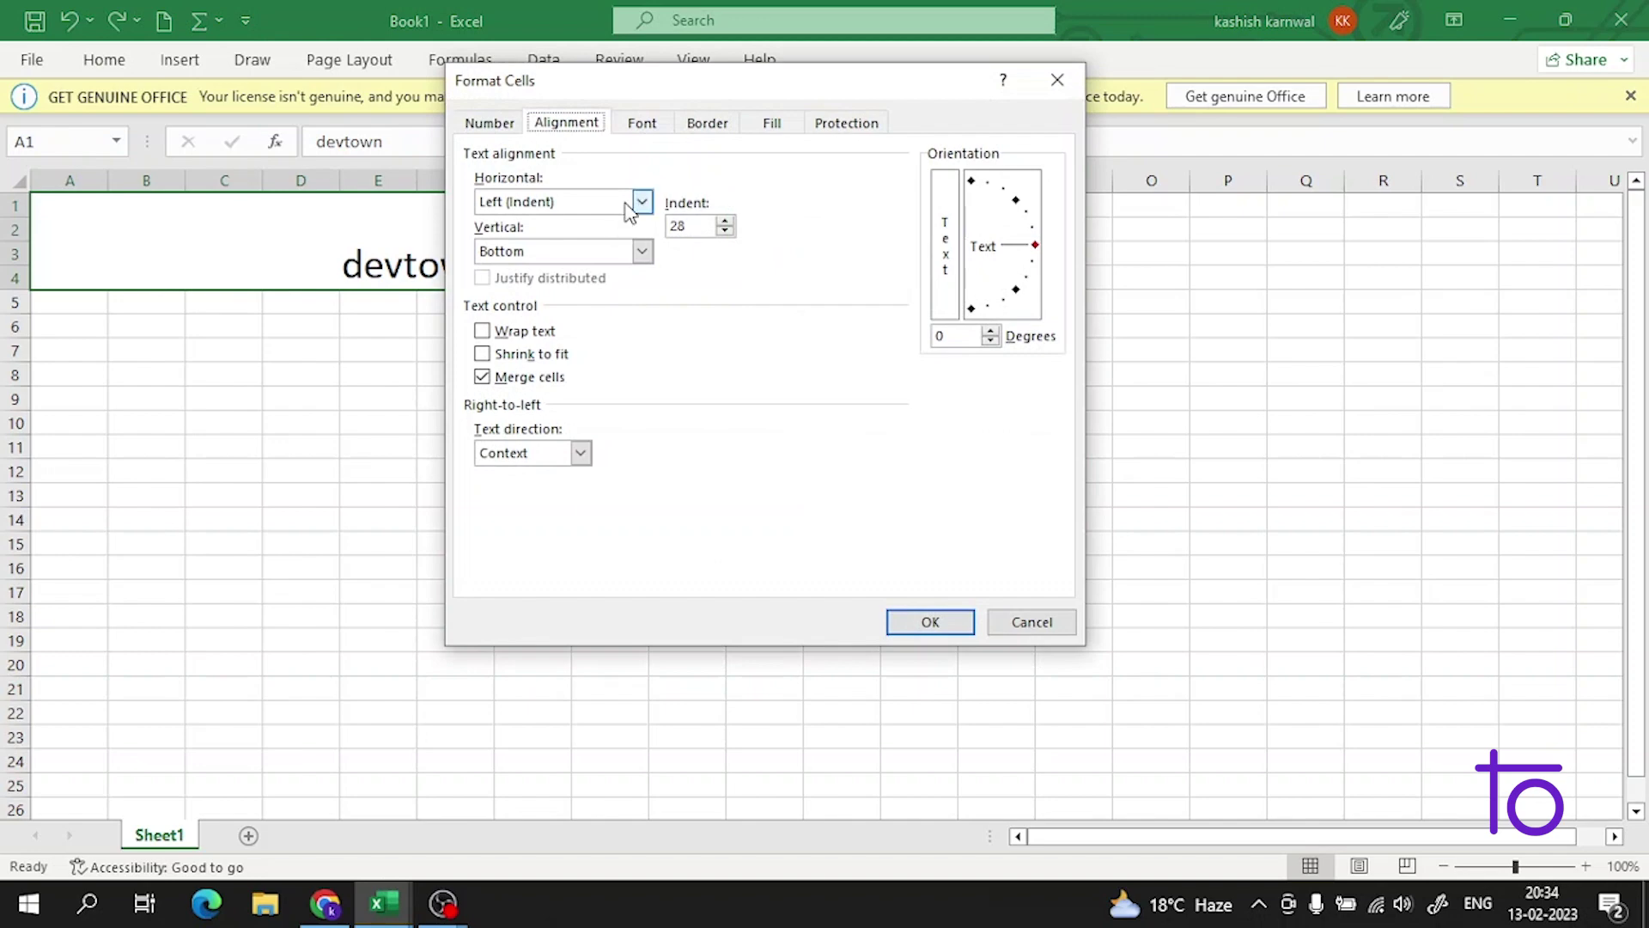
click(726, 222)
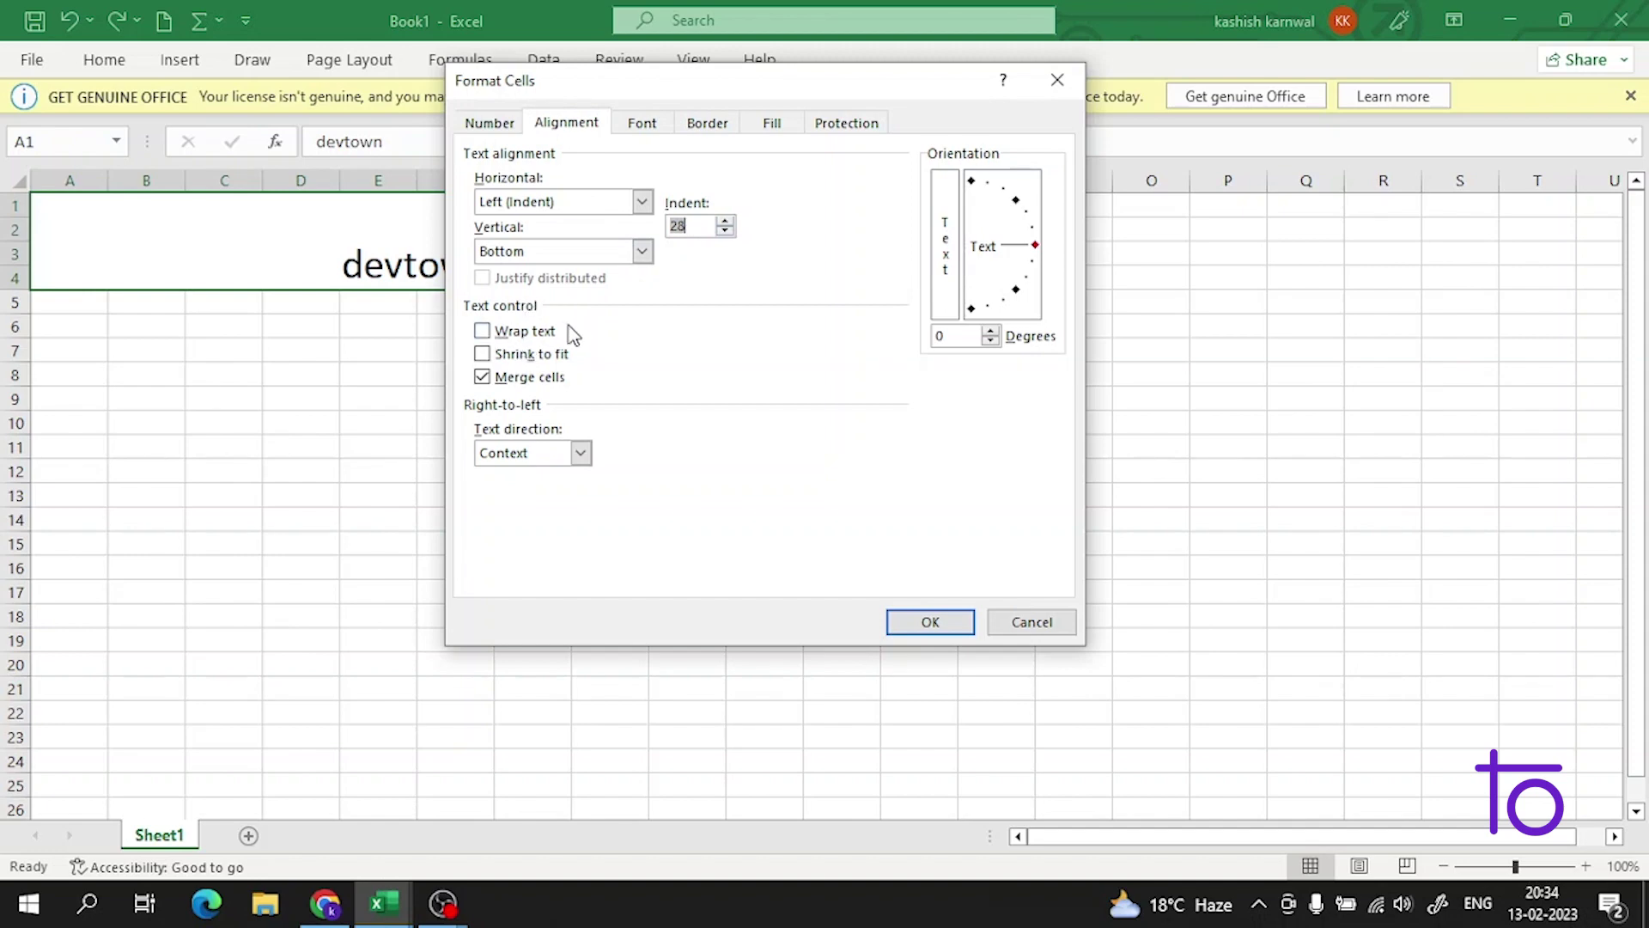
click(582, 455)
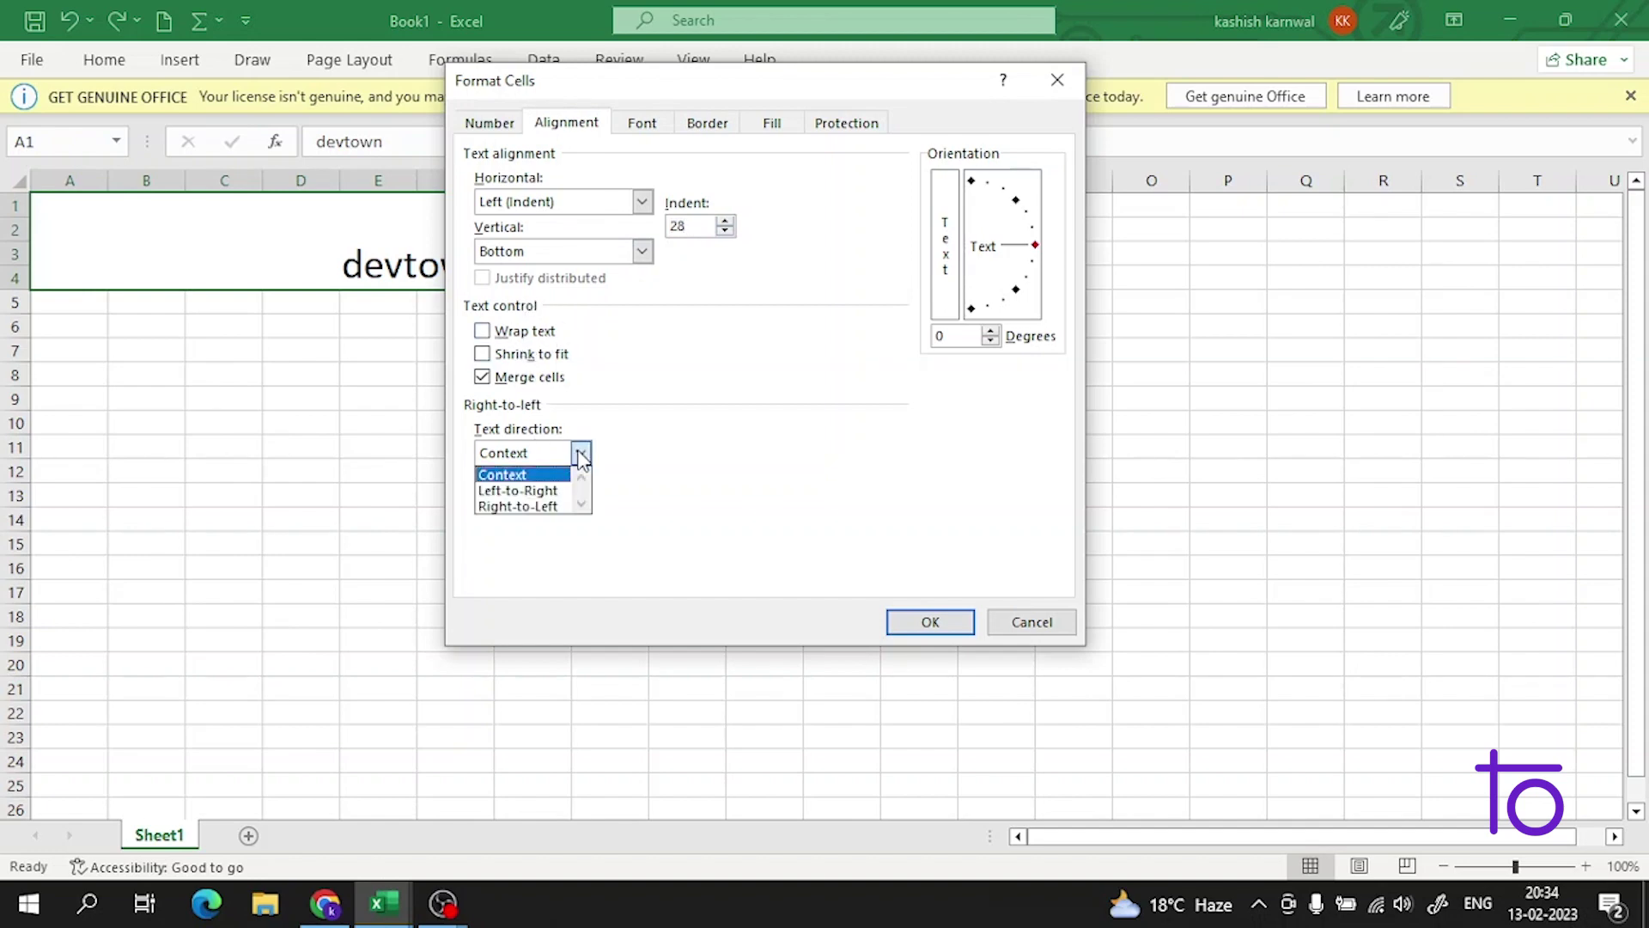
click(554, 472)
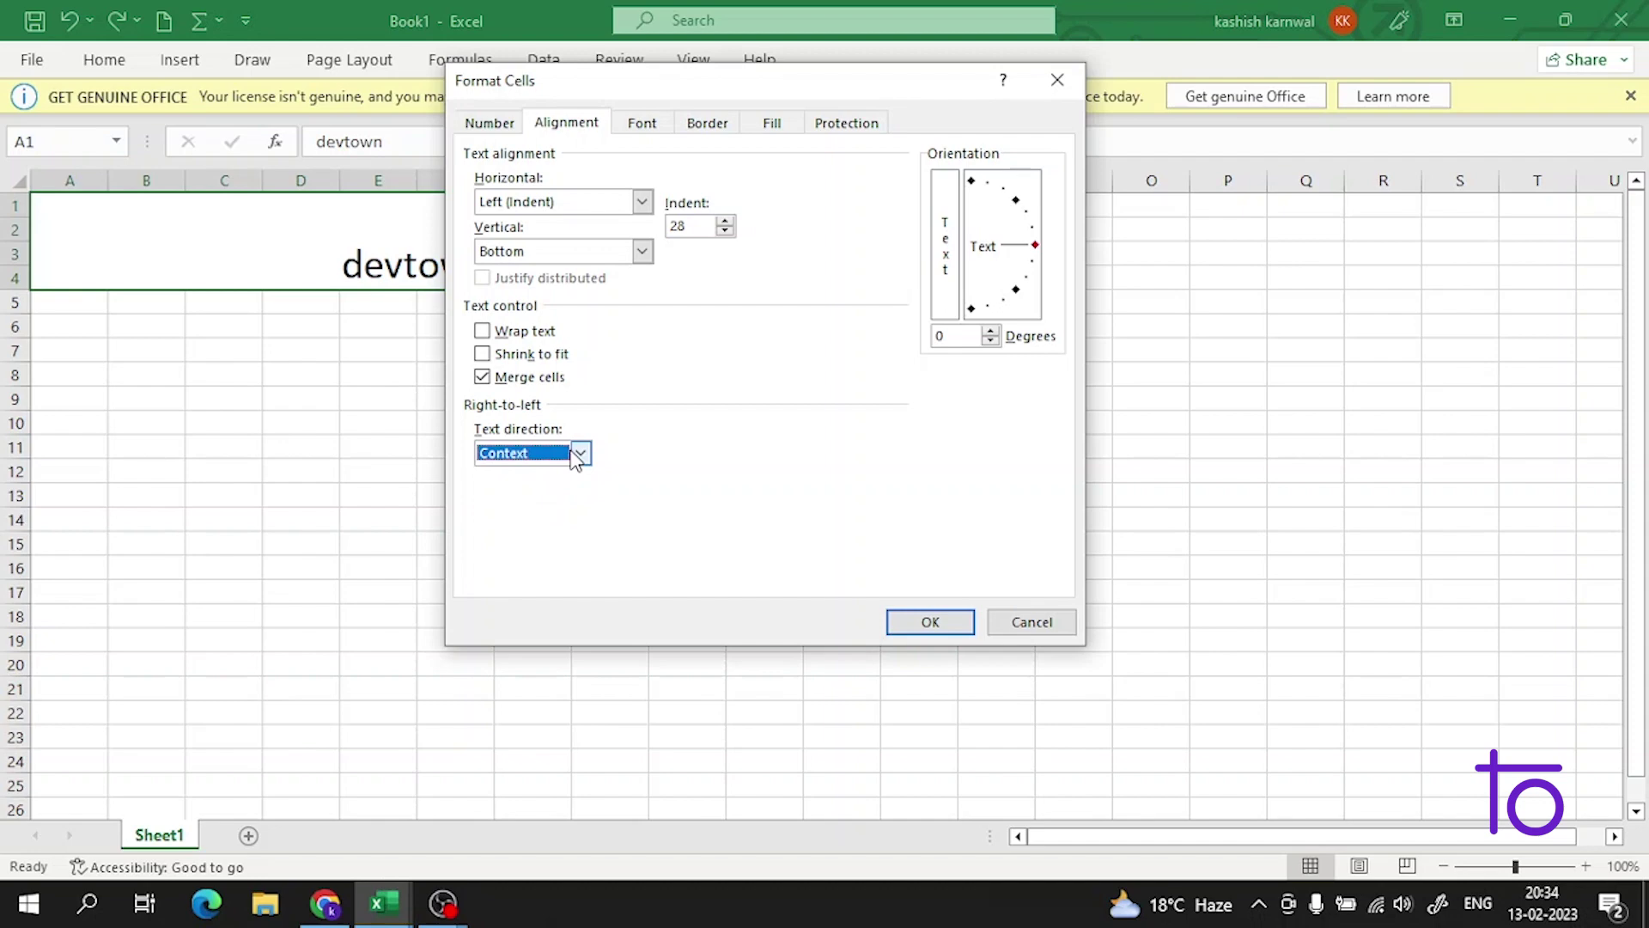
click(575, 453)
click(992, 332)
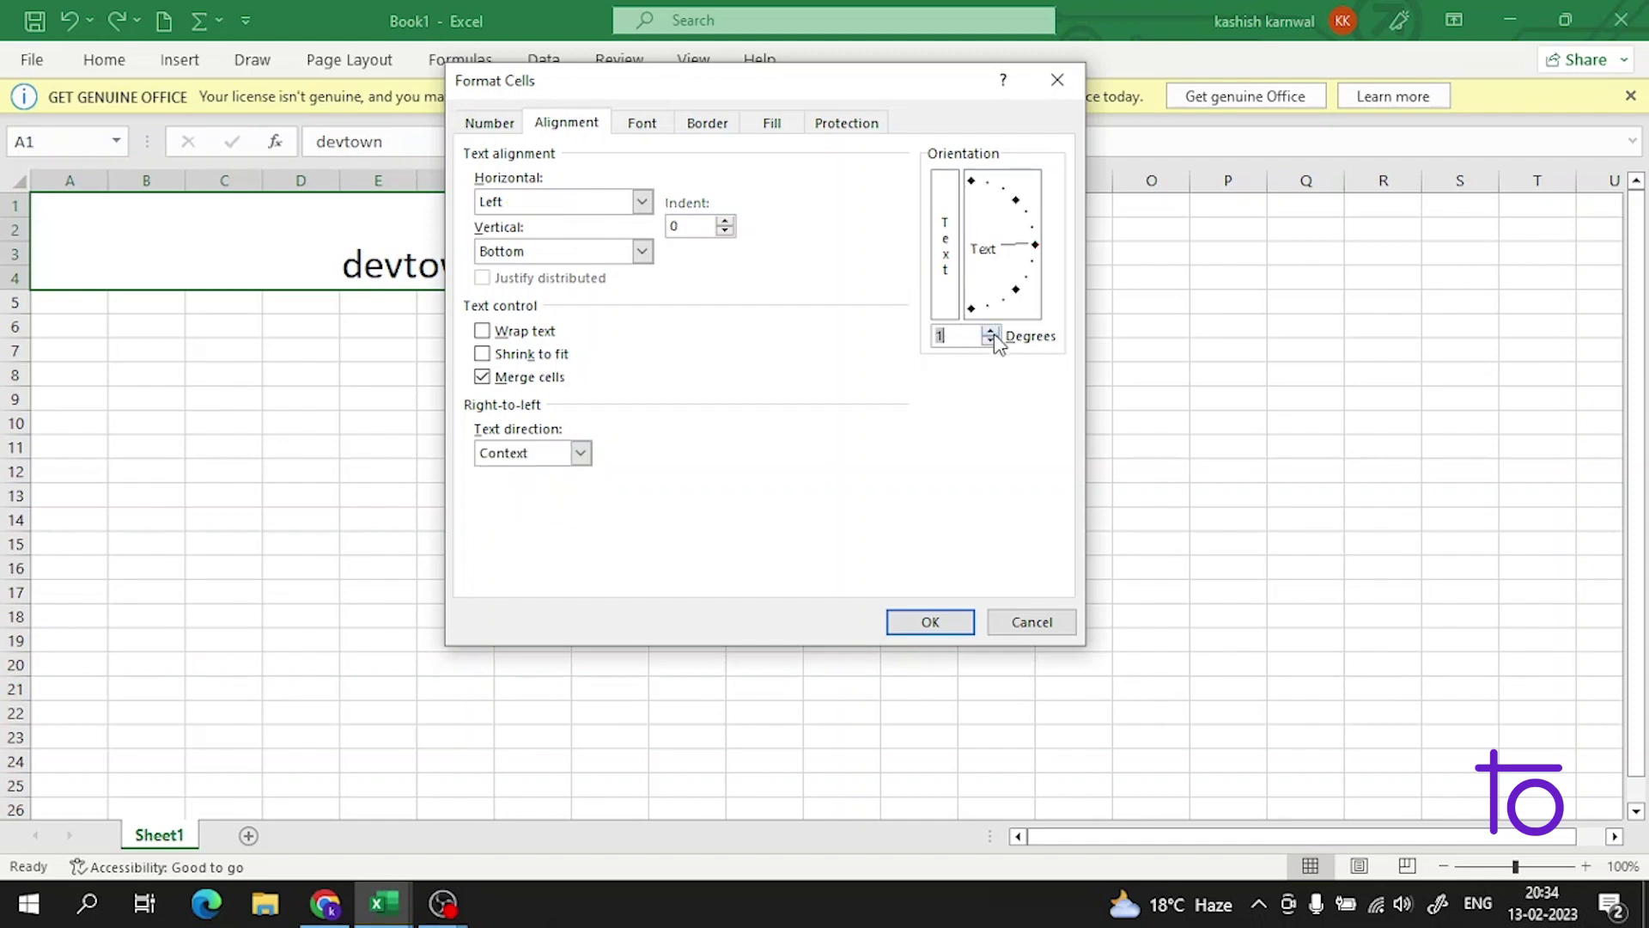
click(993, 333)
click(992, 333)
click(992, 332)
click(931, 621)
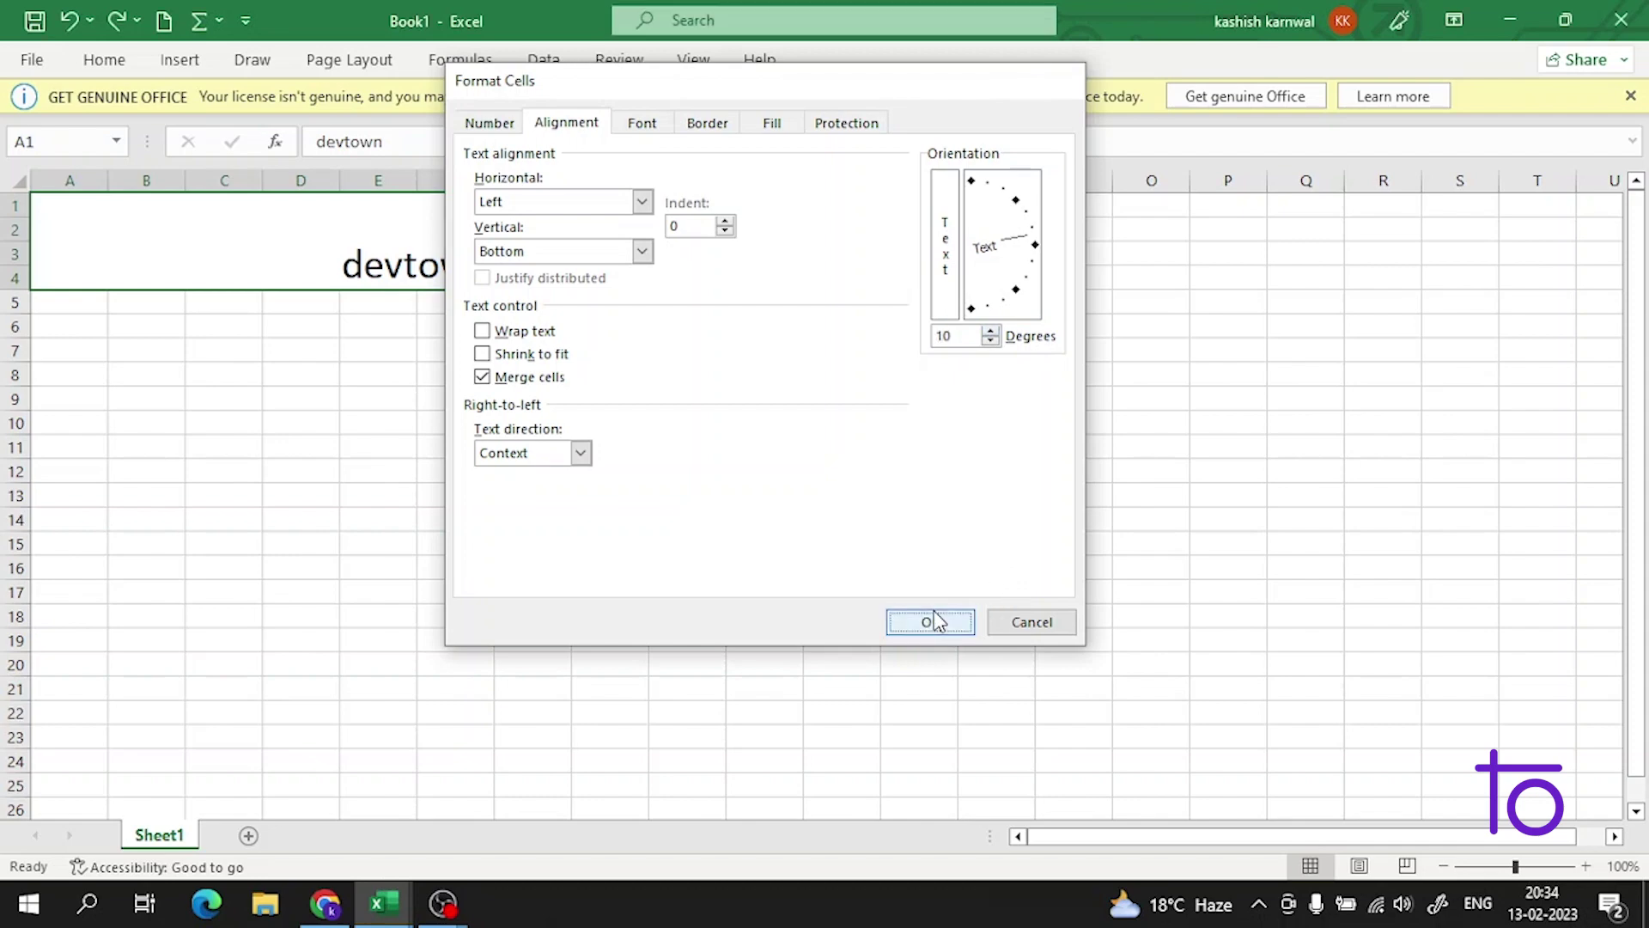
Check the 10-degree tilted heading and reselect the merged cell
double_click(123, 255)
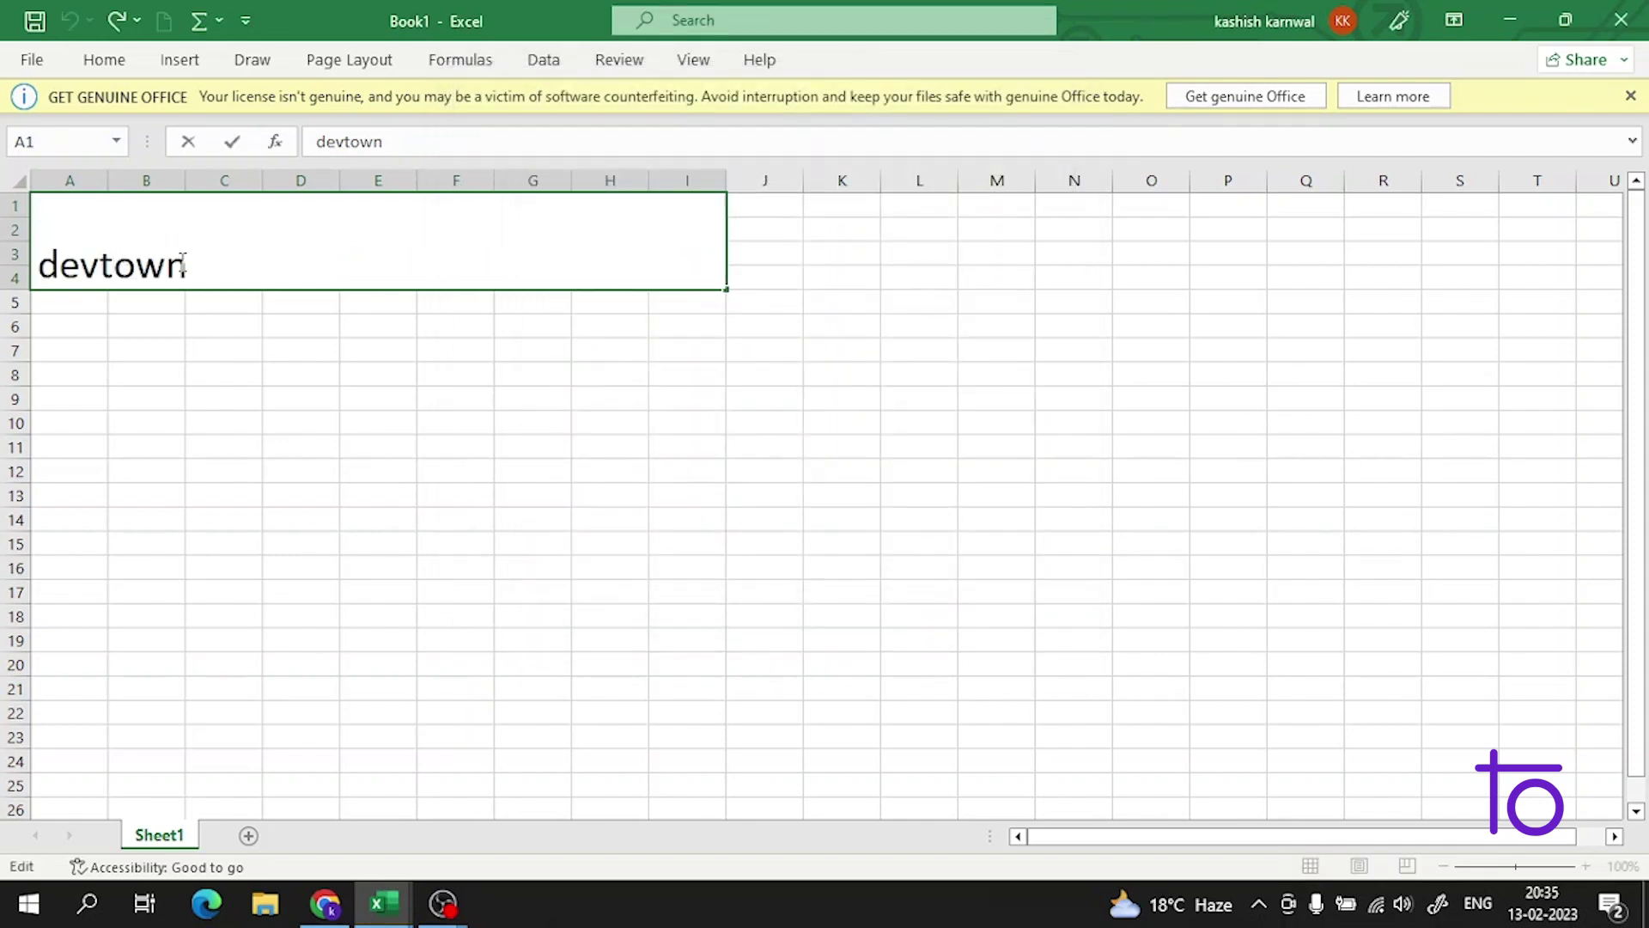
click(210, 398)
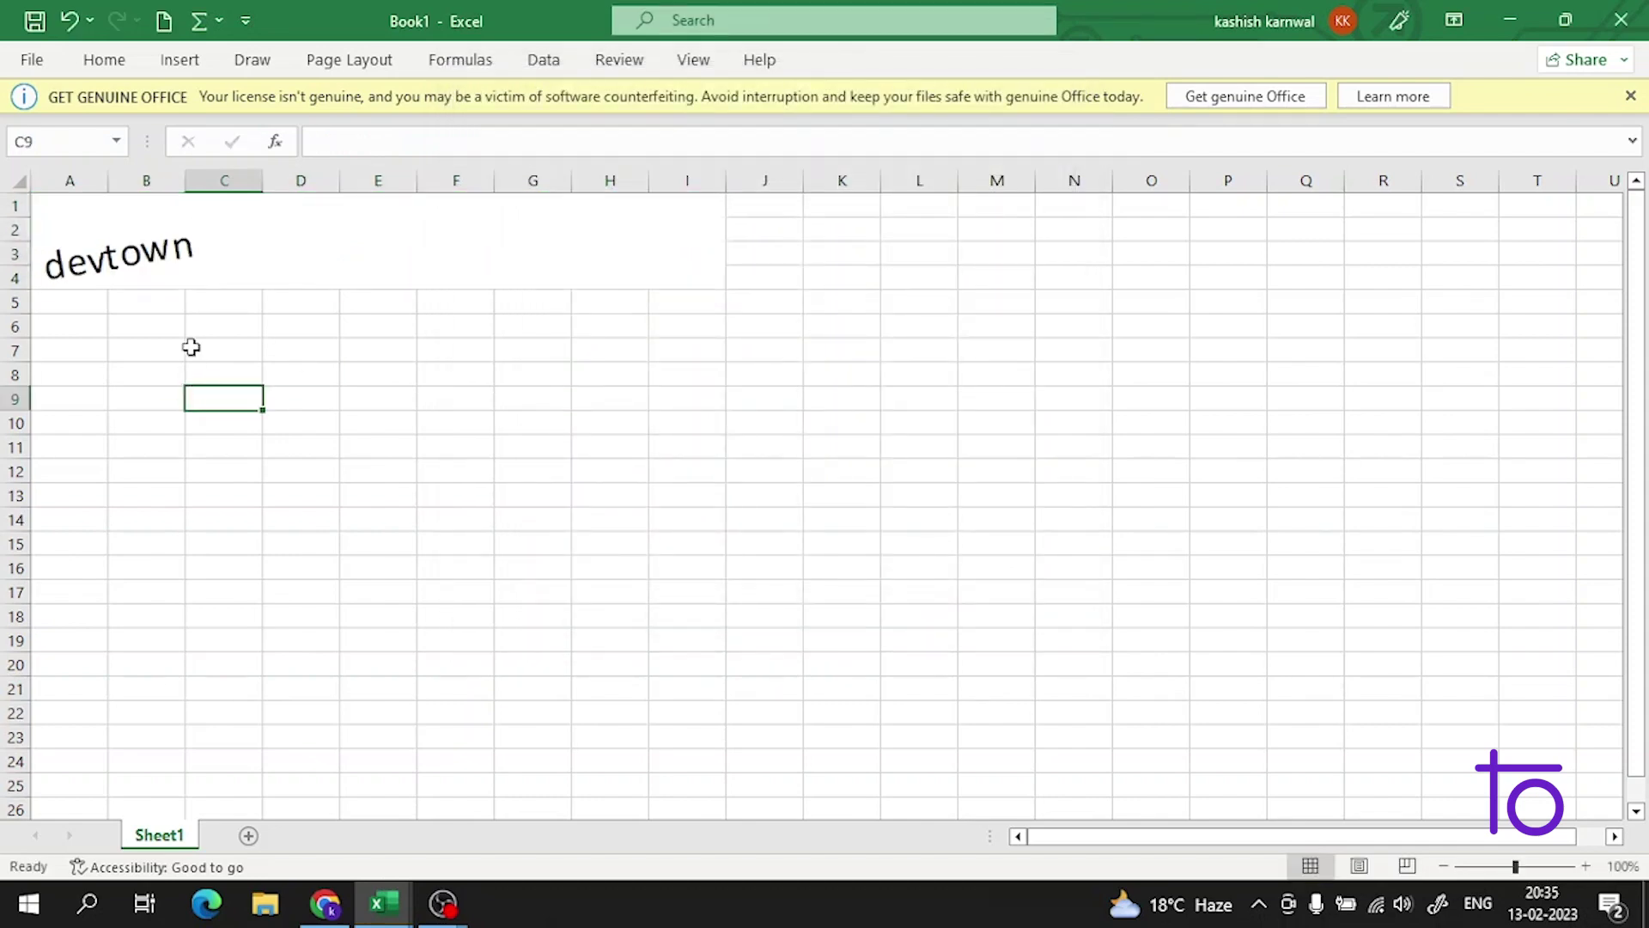
click(205, 247)
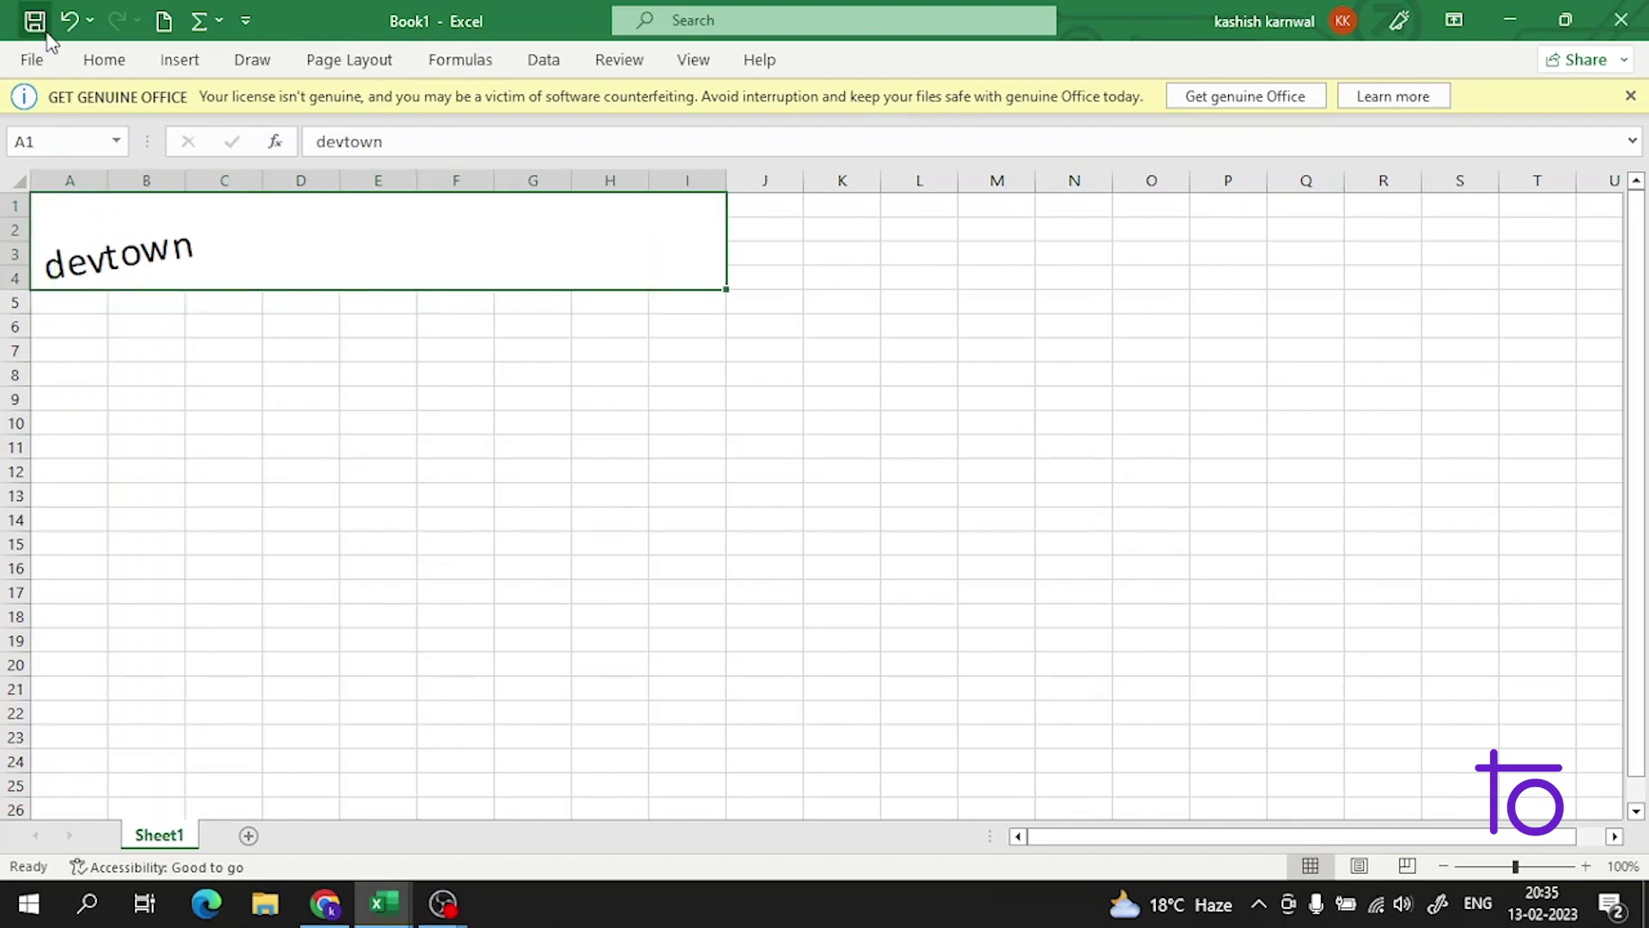
Through Format Cells, set Left (Indent) with indent 5 and 0 degrees orientation
right_click(237, 258)
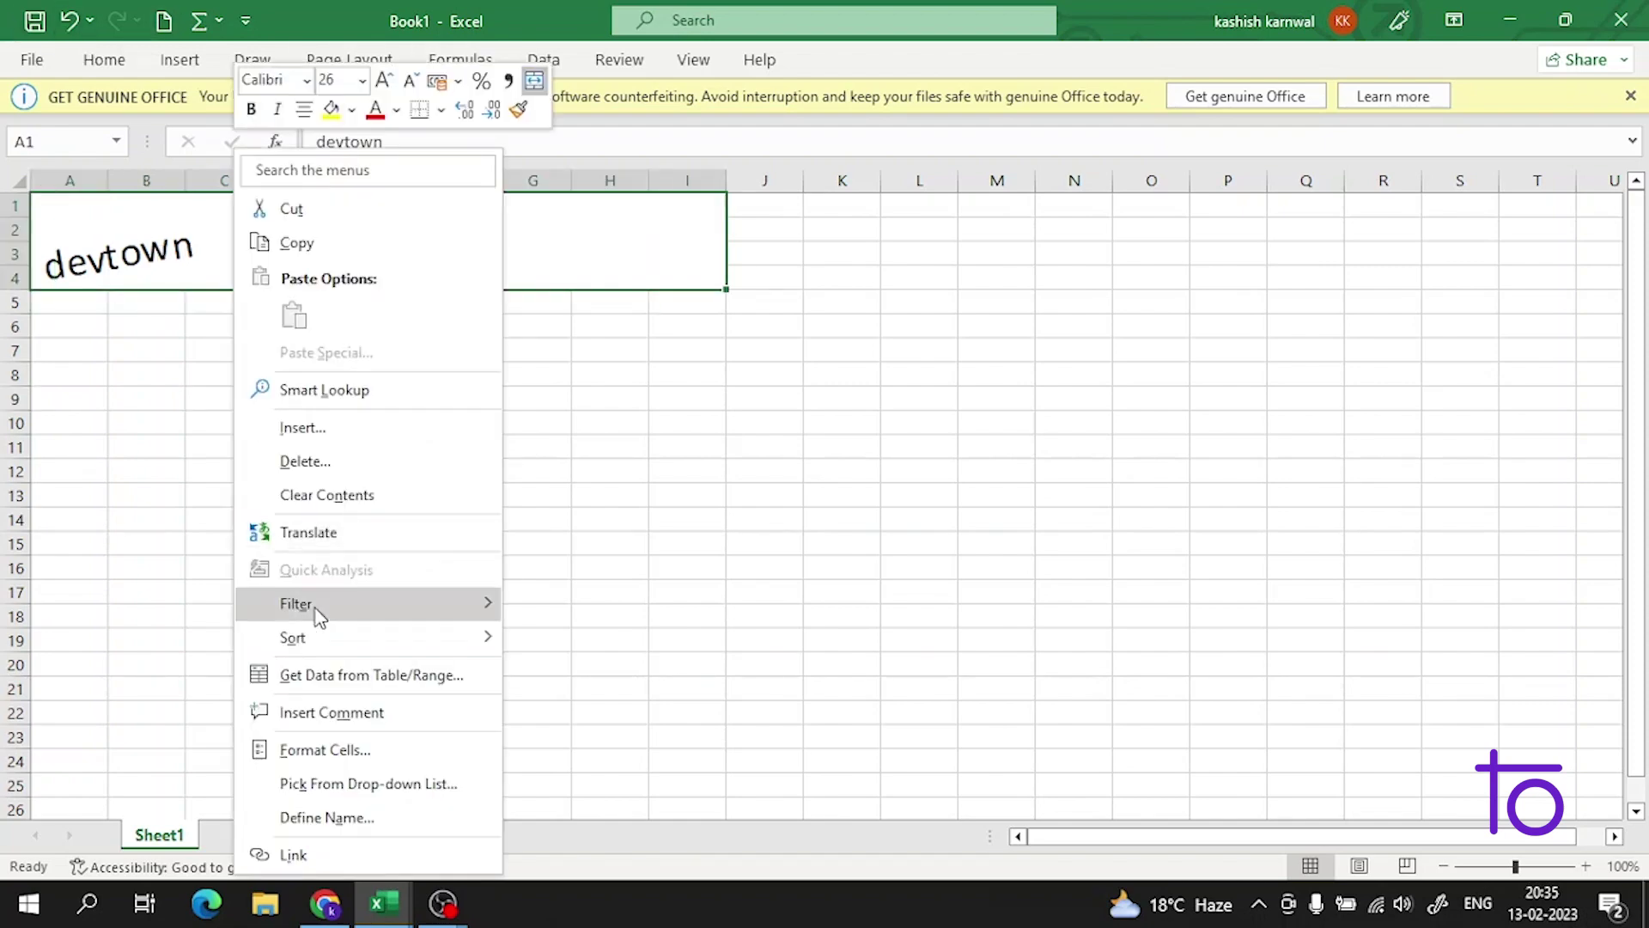
click(316, 749)
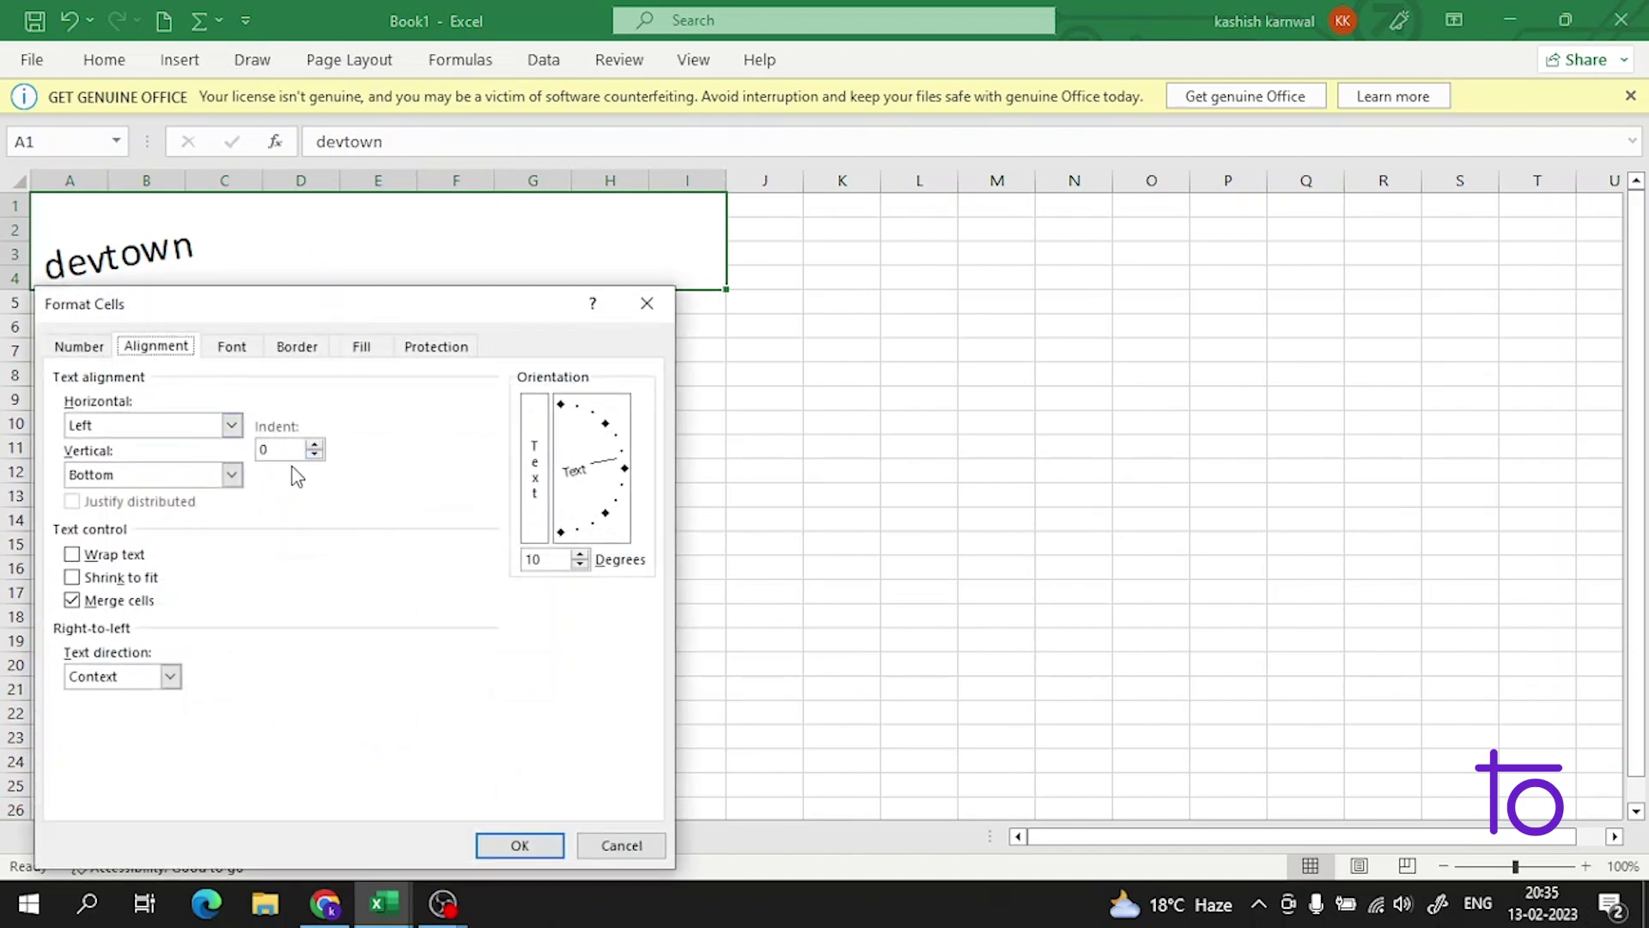
click(314, 446)
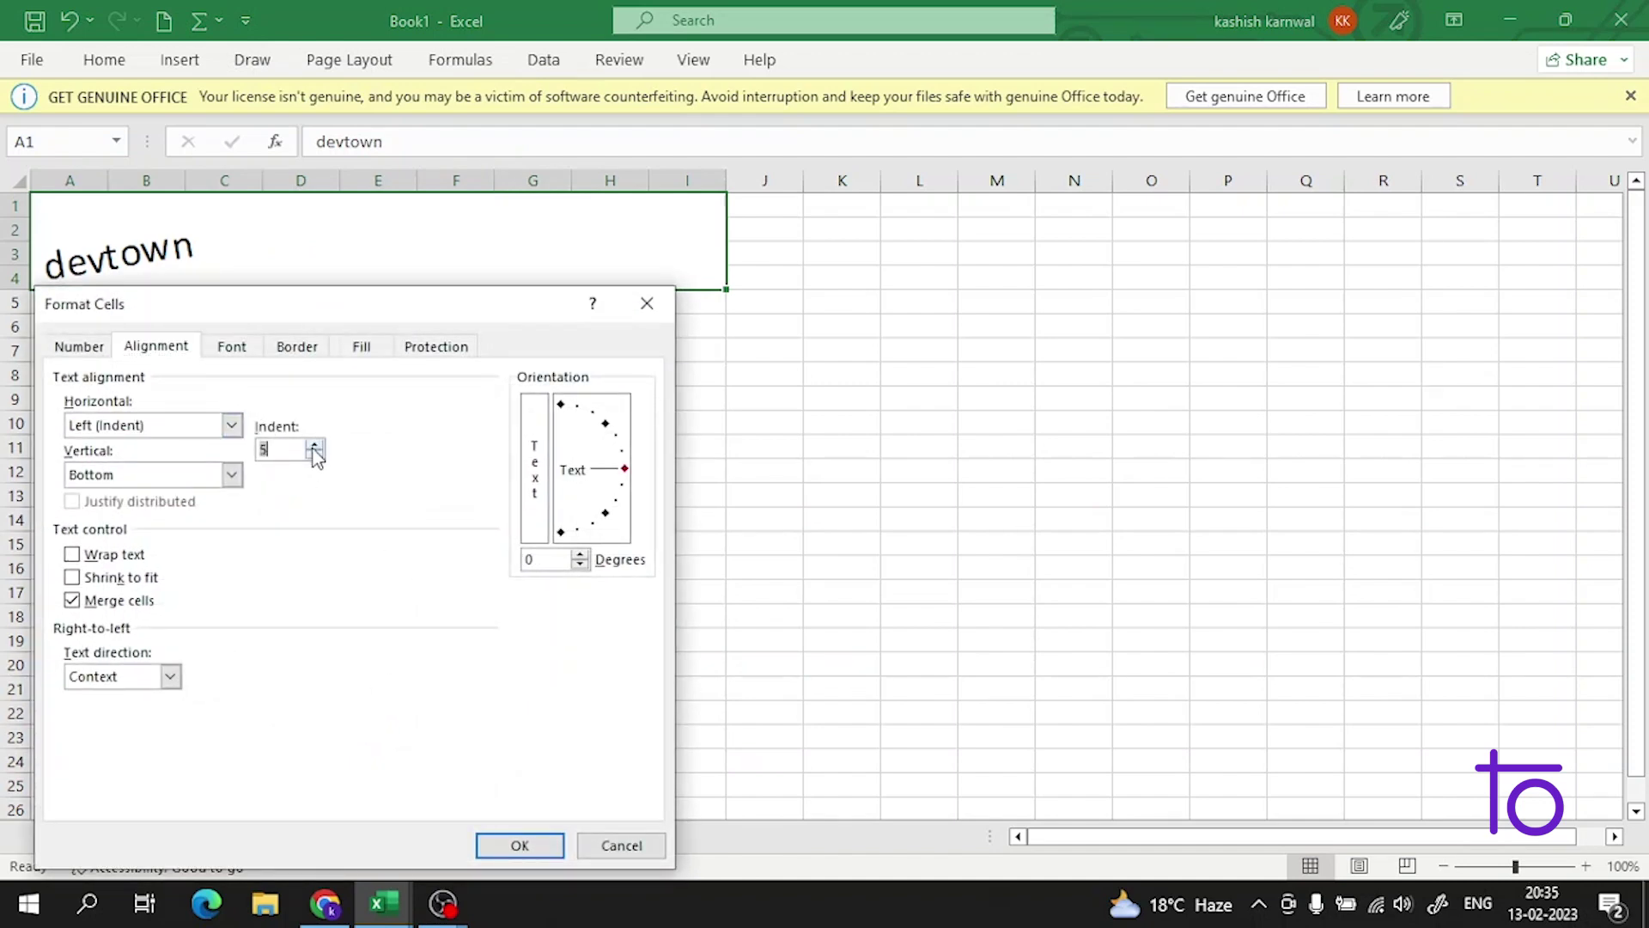
click(521, 841)
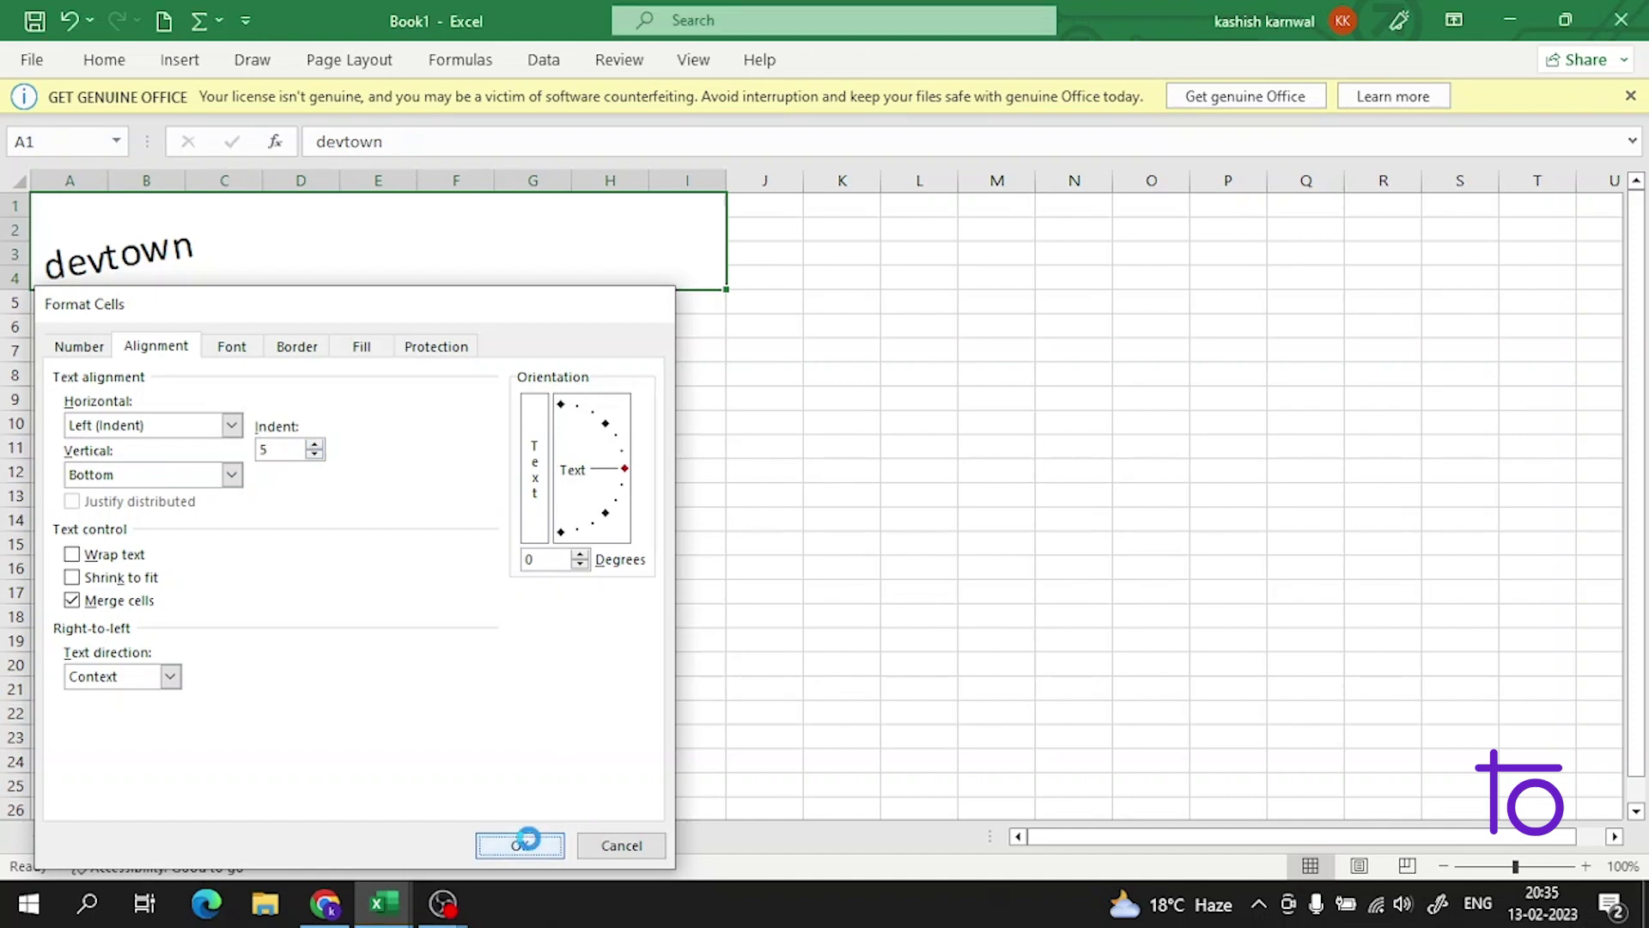
click(318, 316)
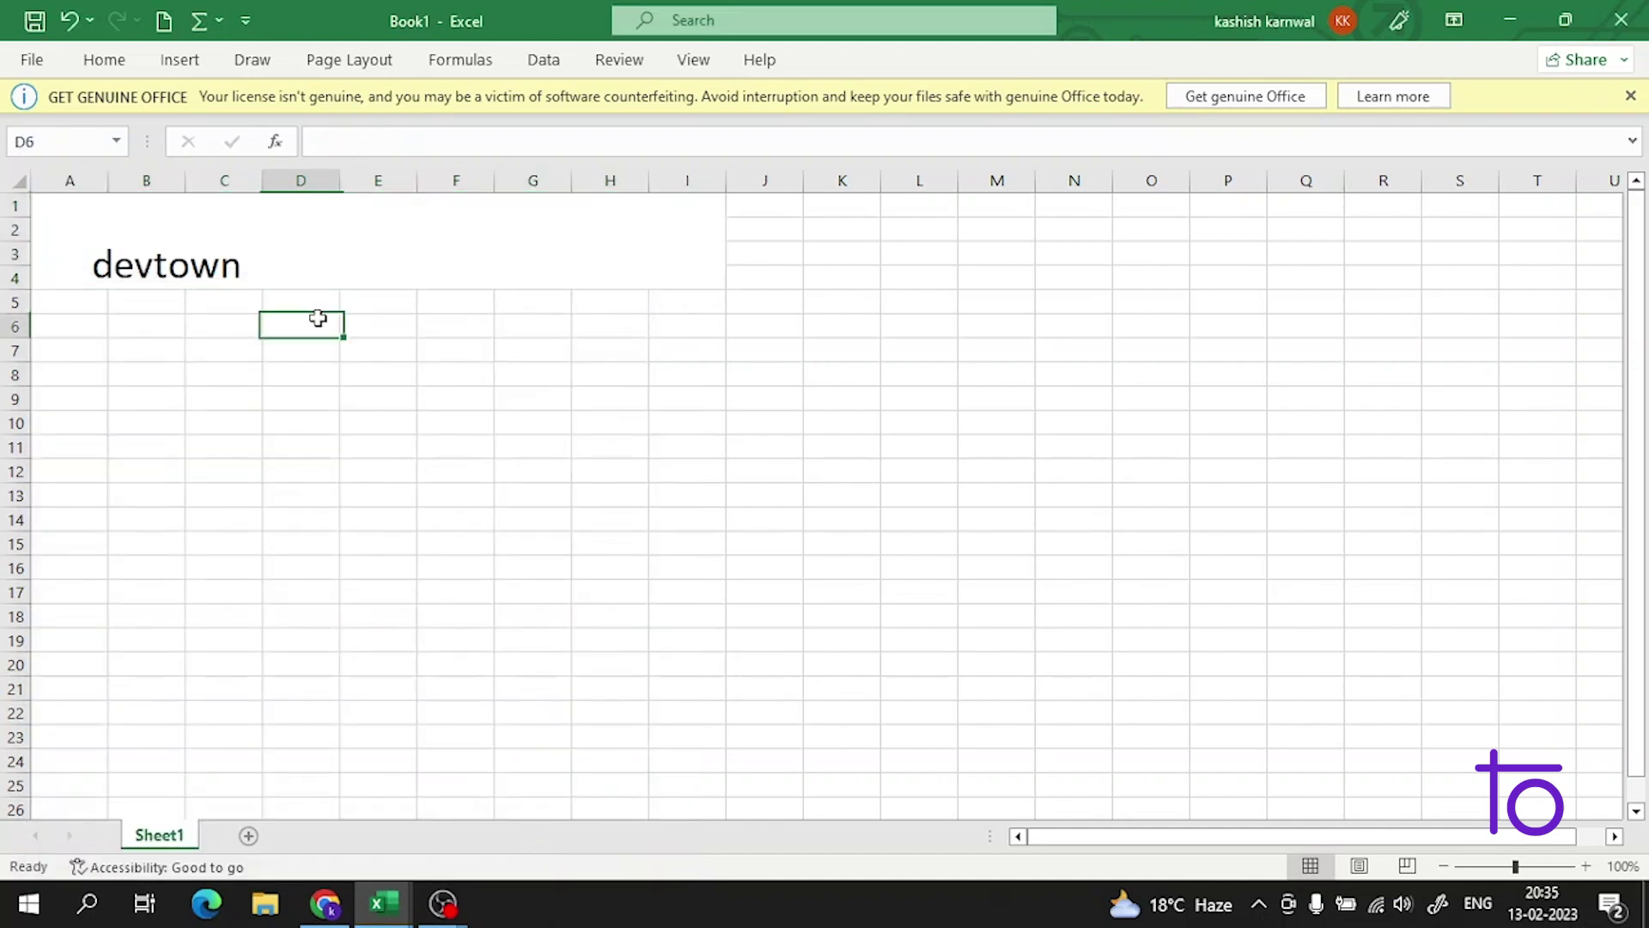
click(353, 225)
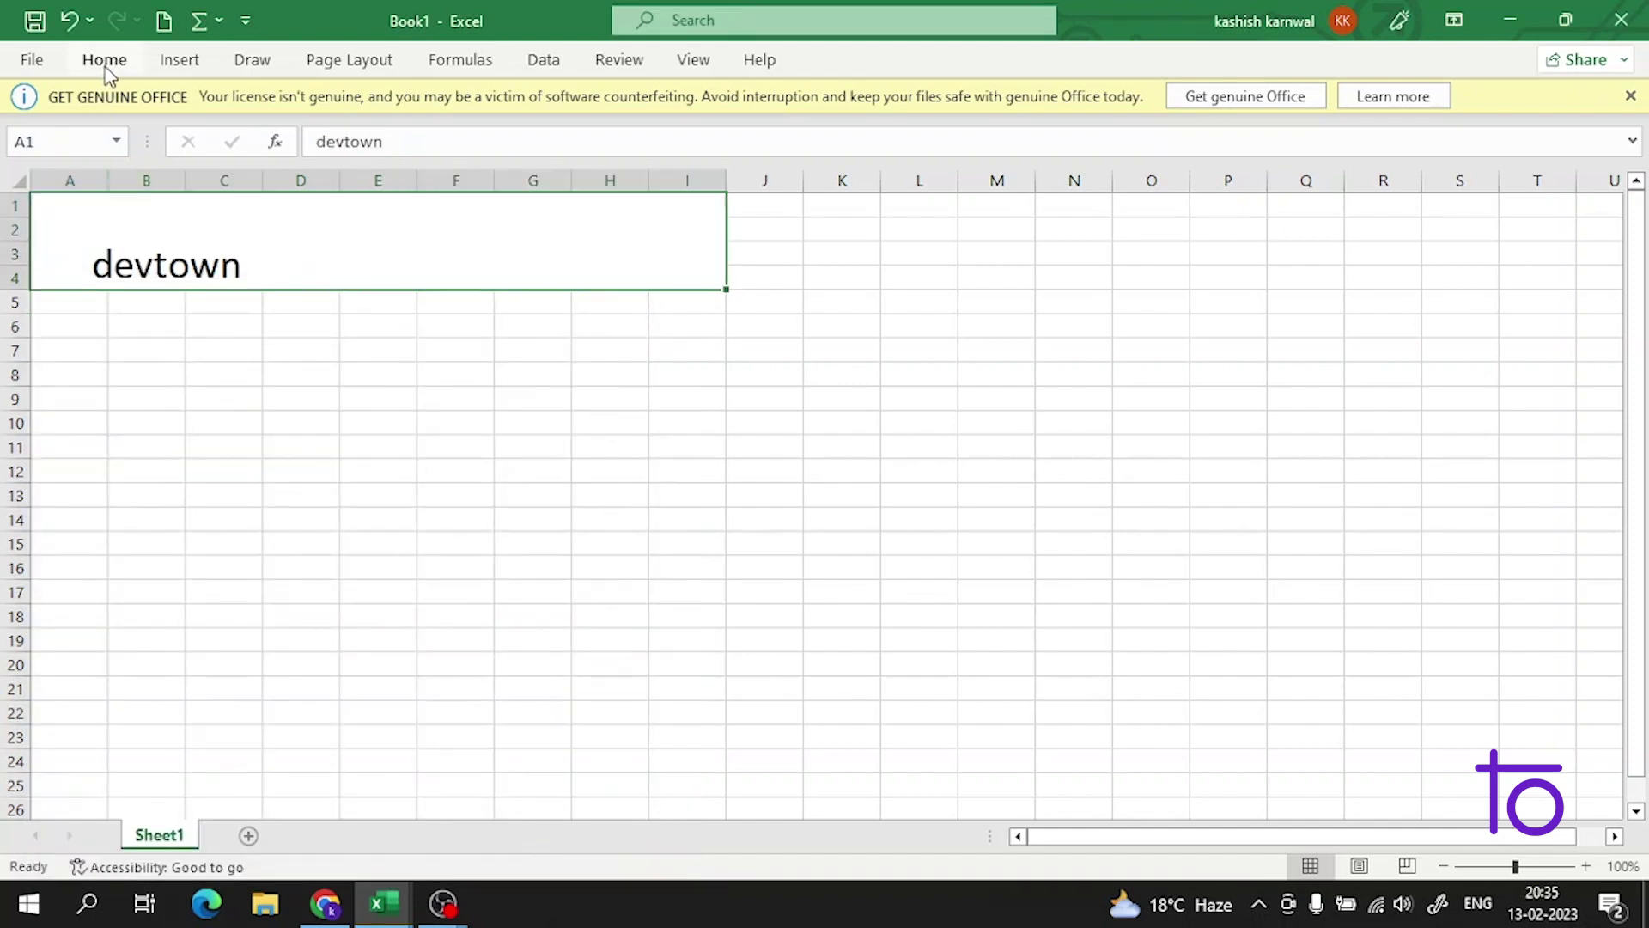